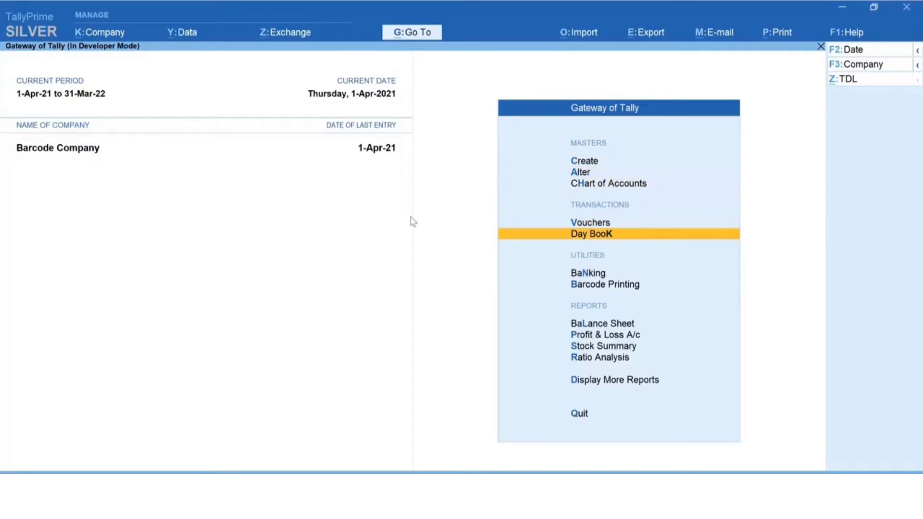
pyautogui.press('Down')
pyautogui.press('Down')
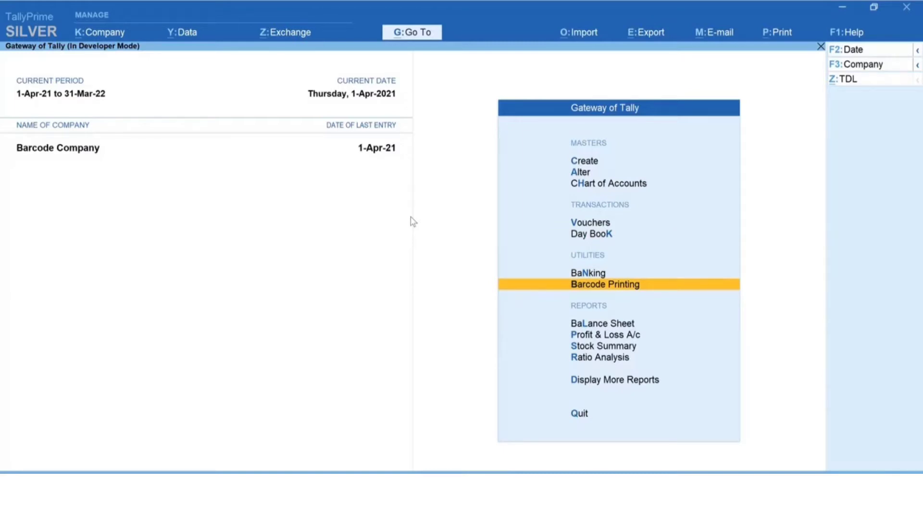
pyautogui.press('Up')
pyautogui.press('Up')
pyautogui.press('Up')
pyautogui.press('Down')
pyautogui.press('Down')
pyautogui.press('Down')
pyautogui.press('Up')
pyautogui.press('Up')
pyautogui.press('Up')
pyautogui.press('Up')
pyautogui.press('Up')
pyautogui.press('Up')
pyautogui.press('Up')
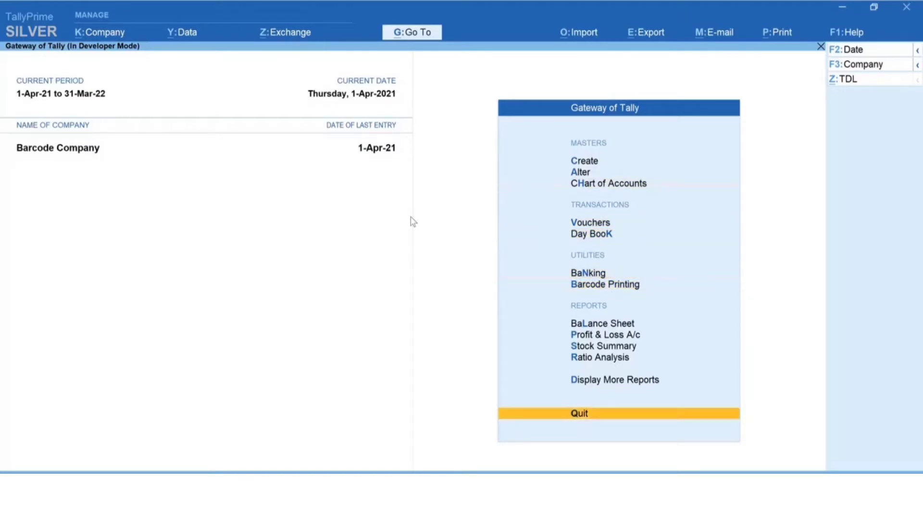
# Open the stock item with alias 15000001 for alteration
pyautogui.press('Down')
pyautogui.press('Down')
pyautogui.press('Return')
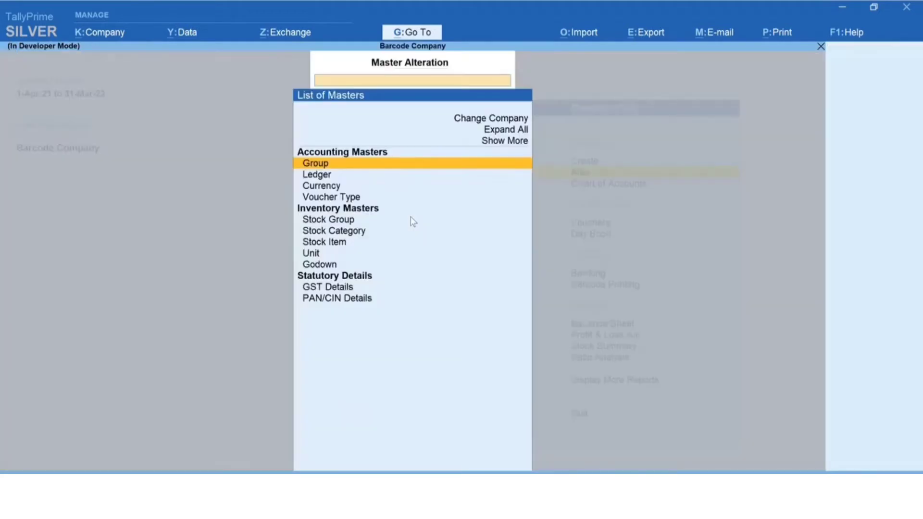
pyautogui.press('Down')
pyautogui.press('Down')
pyautogui.press('Down')
pyautogui.press('Down')
pyautogui.press('Down')
pyautogui.press('Down')
pyautogui.press('Down')
pyautogui.press('Return')
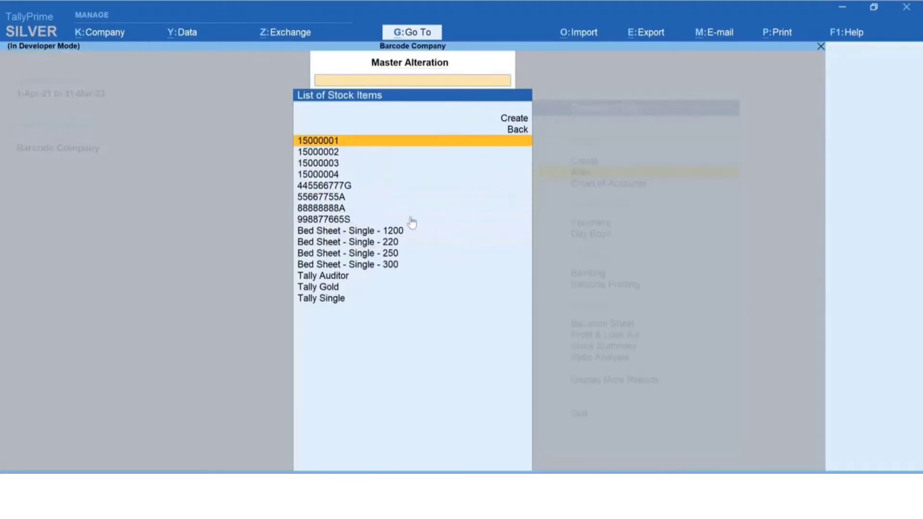
pyautogui.press('Return')
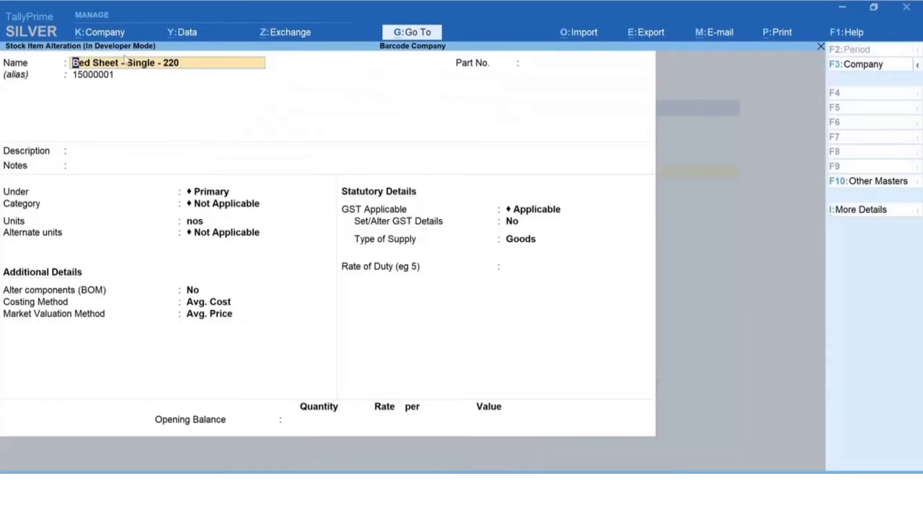
# Review the stock item's name and barcode alias, accept the item, and return to the Gateway of Tally
pyautogui.press('Return')
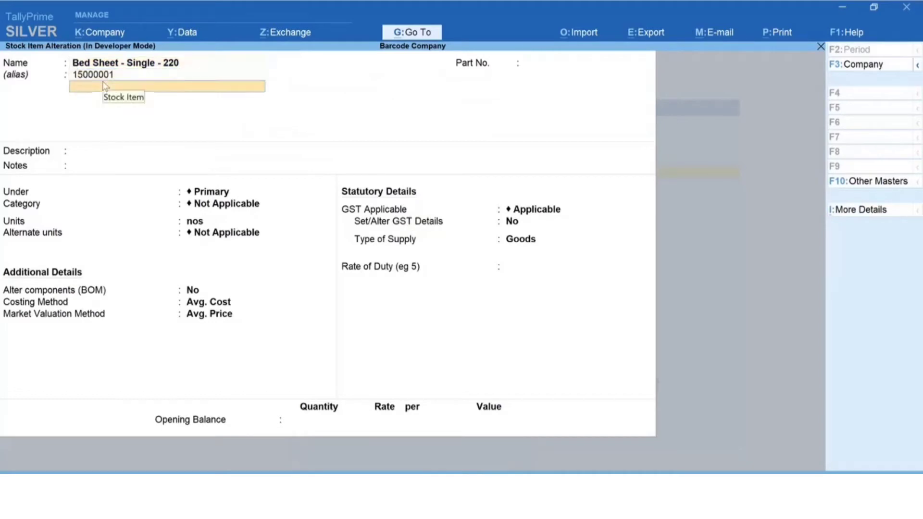
pyautogui.press('Return')
pyautogui.press('BackSpace')
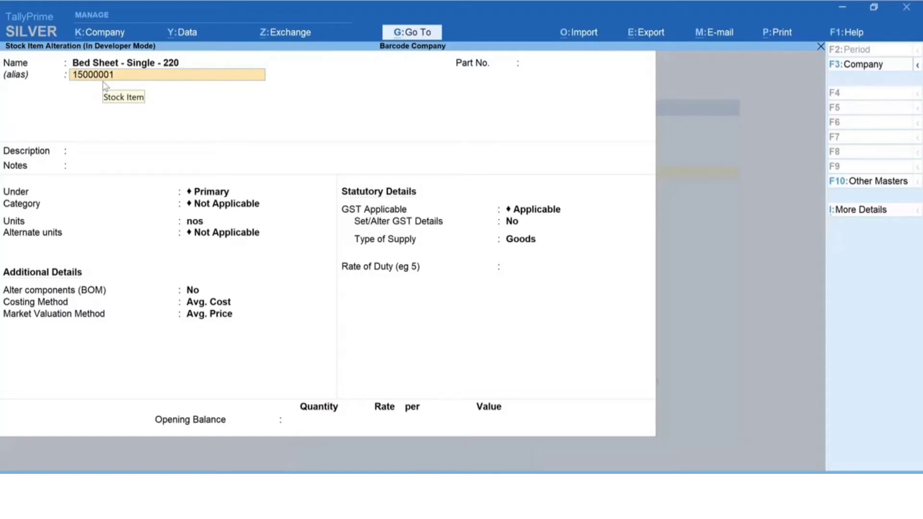
pyautogui.press('Return')
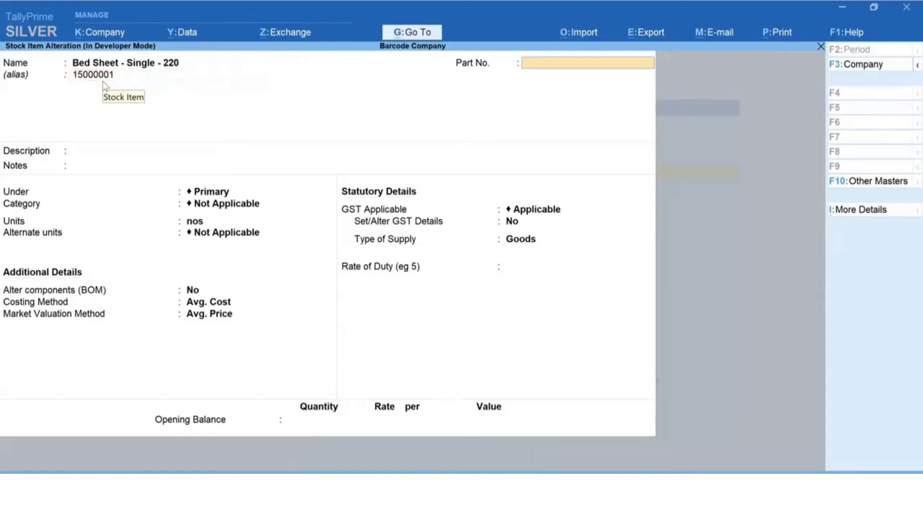
pyautogui.press('BackSpace')
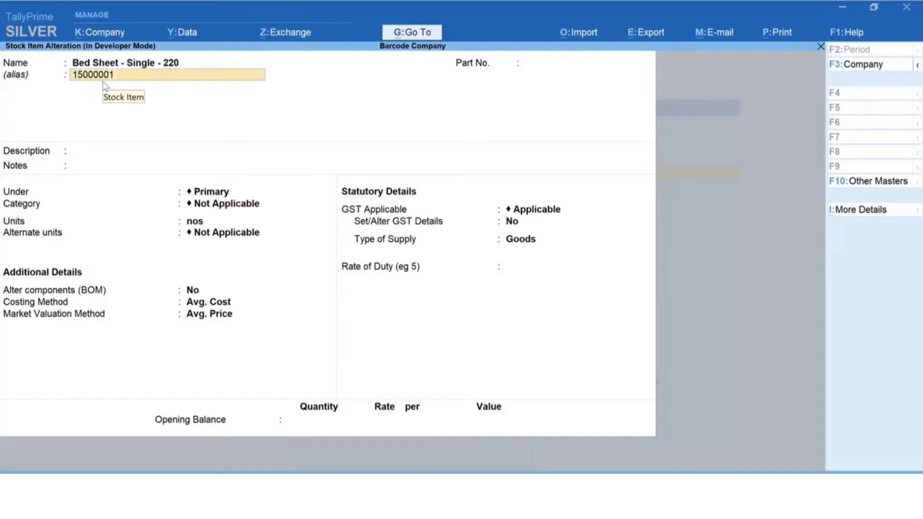
pyautogui.press('Return')
pyautogui.press('Return')
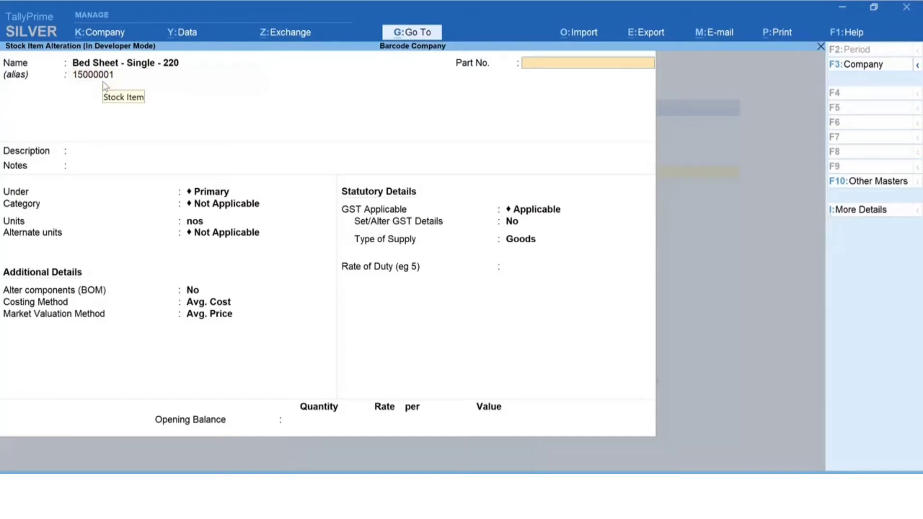
pyautogui.hotkey('ctrl', 'a')
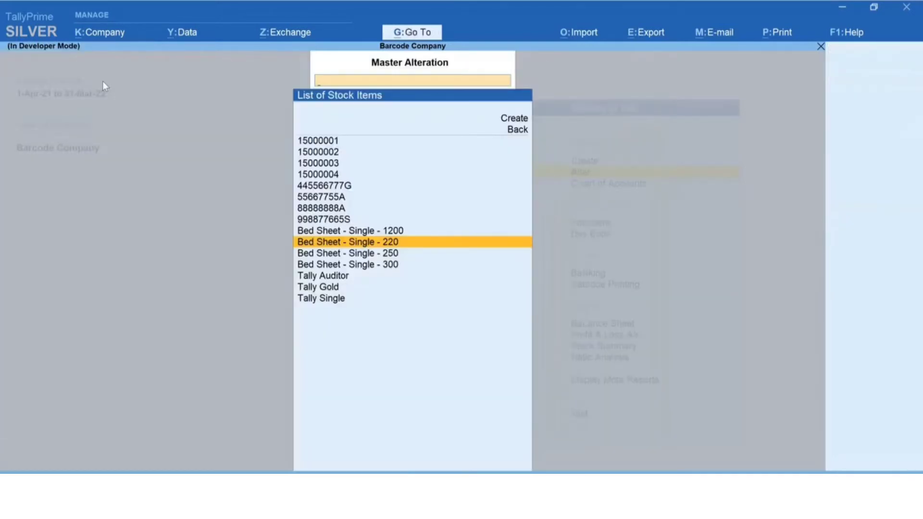
pyautogui.press('Escape')
pyautogui.press('Escape')
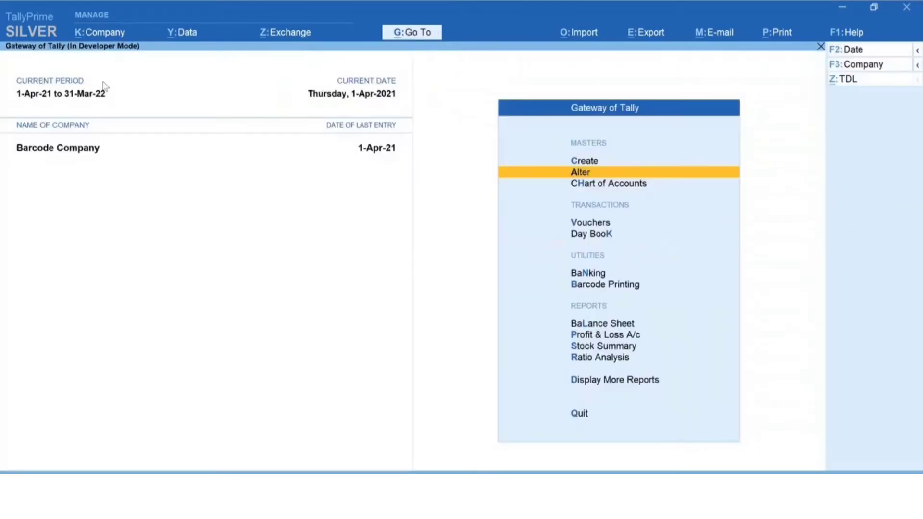
pyautogui.press('Escape')
pyautogui.press('Escape')
# Open the Barcode Printing utility
pyautogui.press('Down')
pyautogui.press('Down')
pyautogui.press('Down')
pyautogui.press('Down')
pyautogui.press('Down')
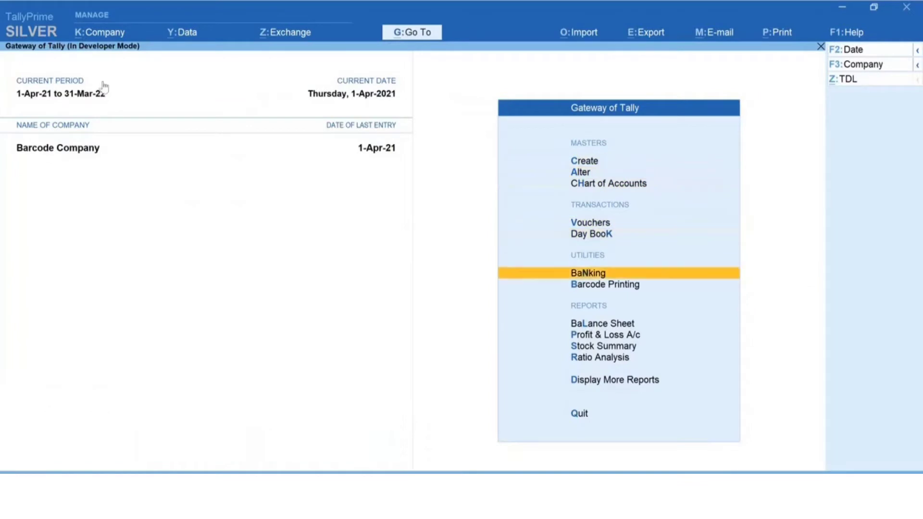
pyautogui.press('Down')
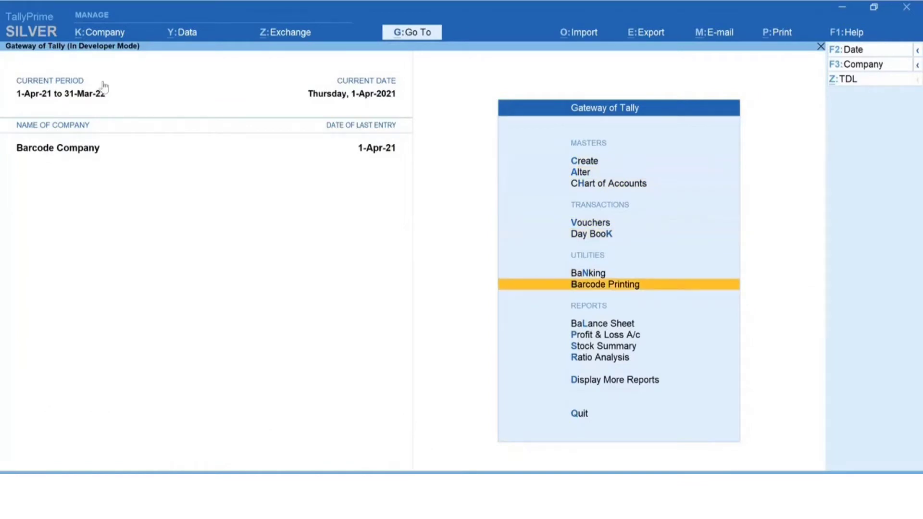
pyautogui.press('Return')
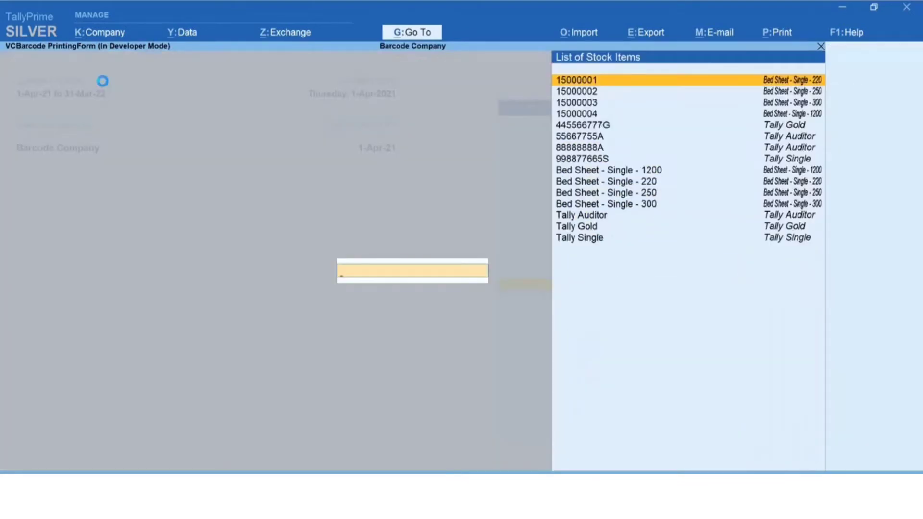
# Choose the stock item Bed Sheet - Single - 220 for barcode printing
pyautogui.press('Down')
pyautogui.press('Down')
pyautogui.press('Down')
pyautogui.press('Down')
pyautogui.press('Down')
pyautogui.press('Down')
pyautogui.press('Down')
pyautogui.press('Down')
pyautogui.press('Down')
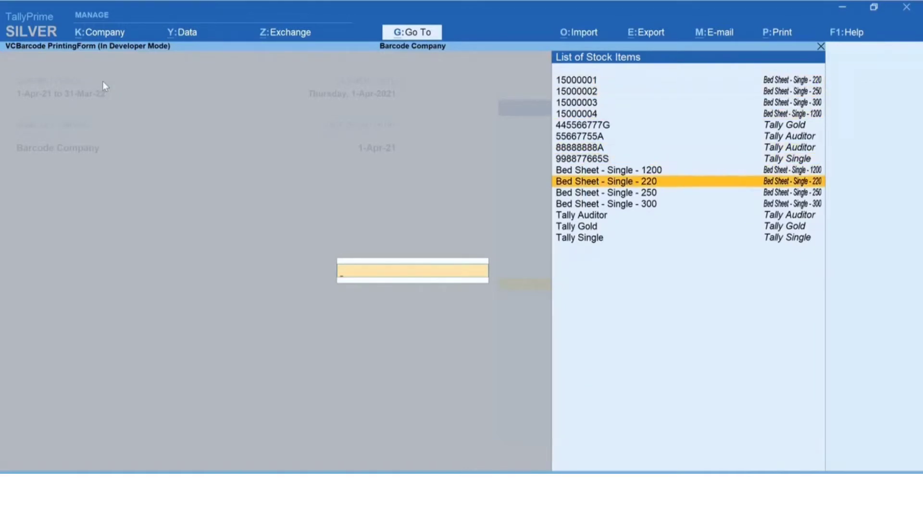
pyautogui.press('Return')
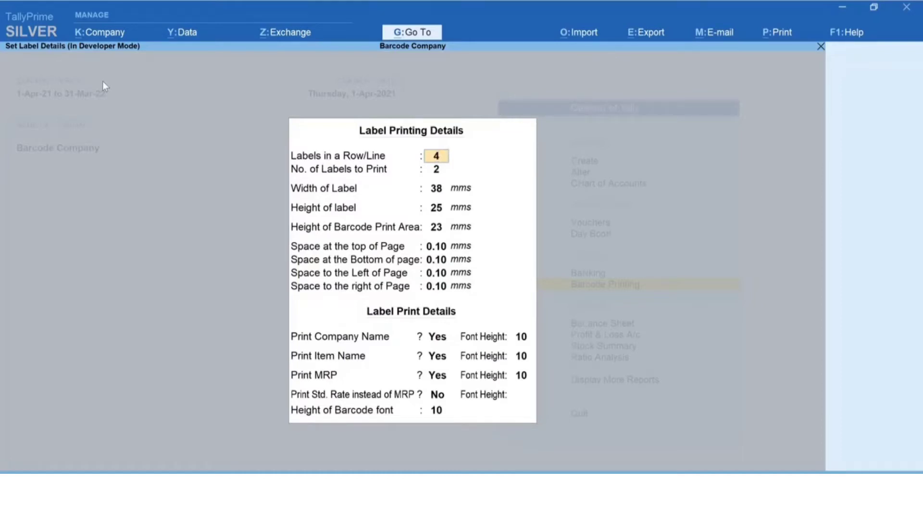
# Switch to Photos, examine the labels-per-row layouts in barcode Labels.jpg, and return to TallyPrime
pyautogui.hotkey('alt', 'Tab')
pyautogui.hotkey('alt', 'Tab')
pyautogui.hotkey('alt', 'Tab')
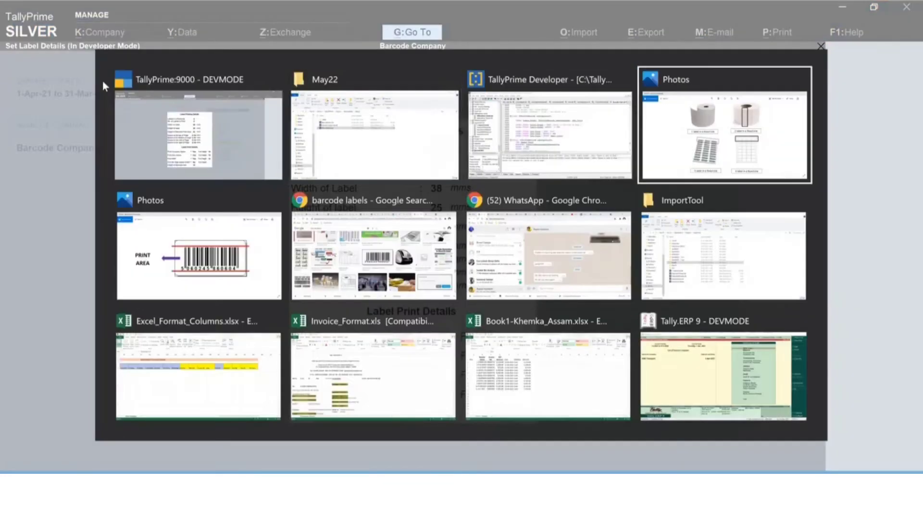
pyautogui.hotkey('alt', 'Tab')
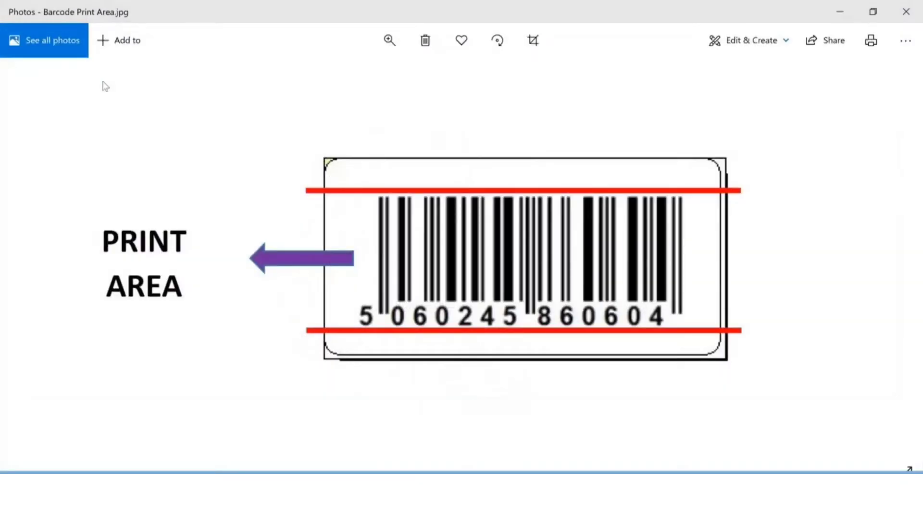
pyautogui.hotkey('alt', 'Tab')
pyautogui.hotkey('alt', 'Tab')
pyautogui.hotkey('alt', 'Tab')
pyautogui.hotkey('alt', 'Tab')
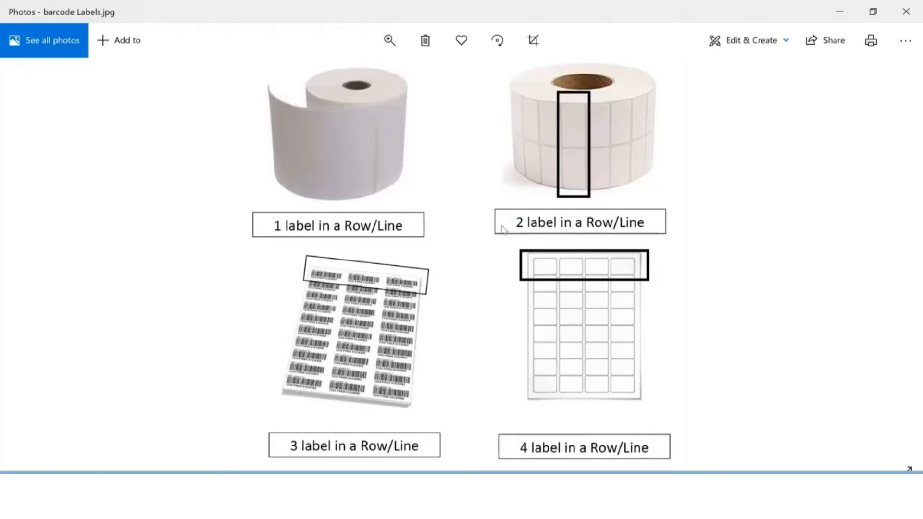
pyautogui.press('Right')
pyautogui.press('Left')
pyautogui.hotkey('alt', 'Tab')
pyautogui.hotkey('alt', 'Tab')
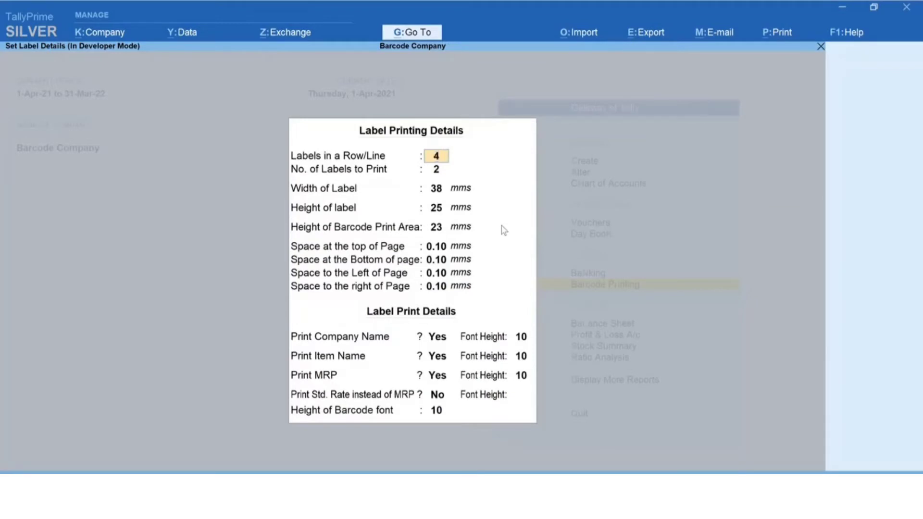
pyautogui.write('3')
pyautogui.press('Return')
pyautogui.hotkey('alt', 'Tab')
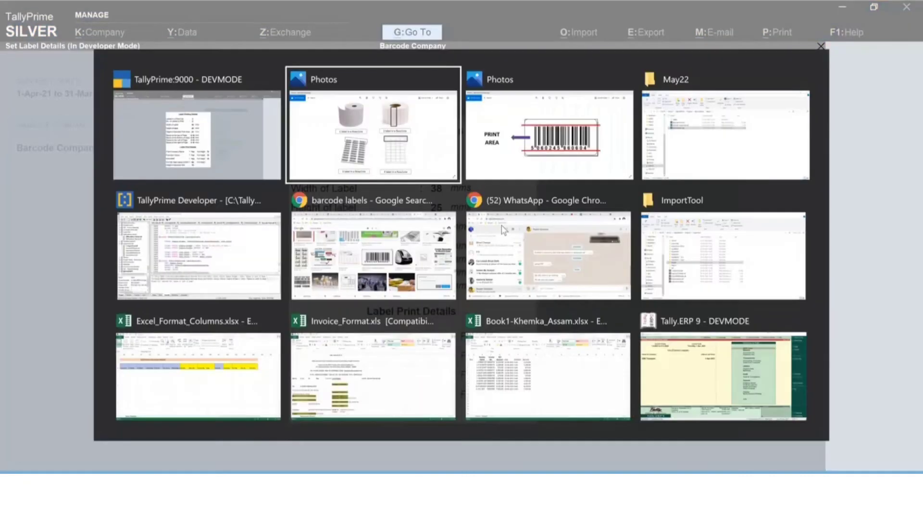
pyautogui.hotkey('alt', 'shift', 'Tab')
# Set the labels in a row to 2 and the number of labels to print to 15
pyautogui.press('Up')
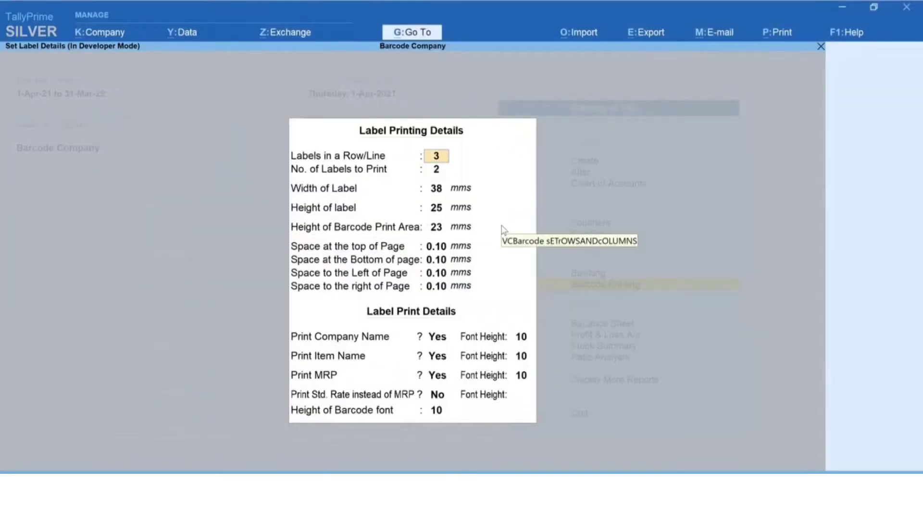
pyautogui.write('2')
pyautogui.press('Return')
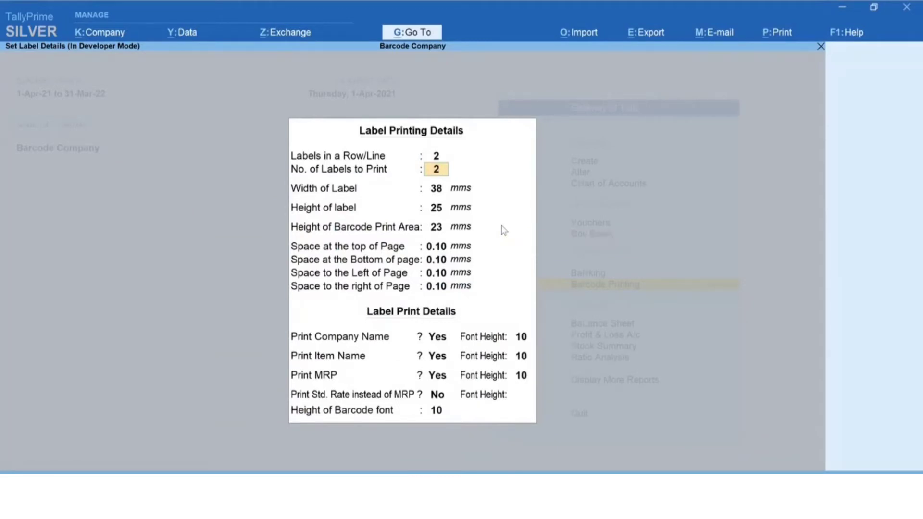
pyautogui.write('15')
pyautogui.press('Return')
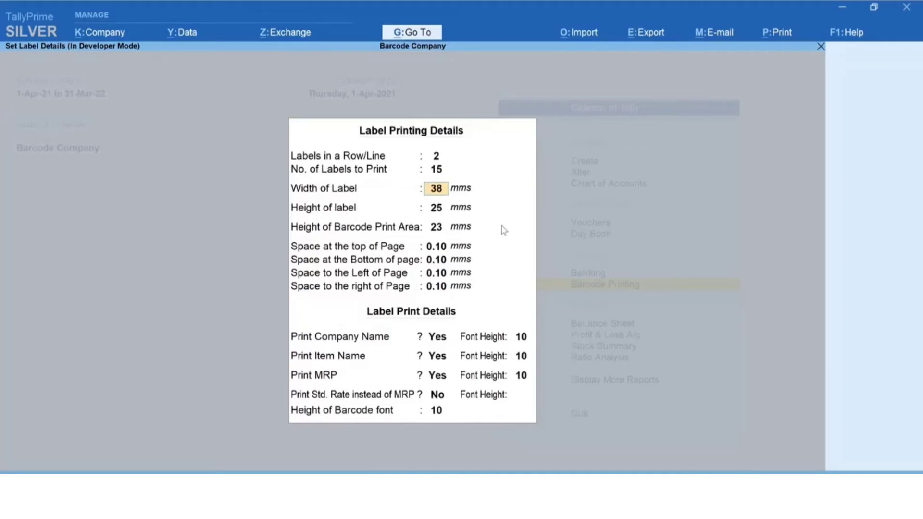
# Review the label width and label height settings without altering them
pyautogui.press('Return')
pyautogui.press('Up')
pyautogui.press('Return')
pyautogui.press('Up')
pyautogui.press('Return')
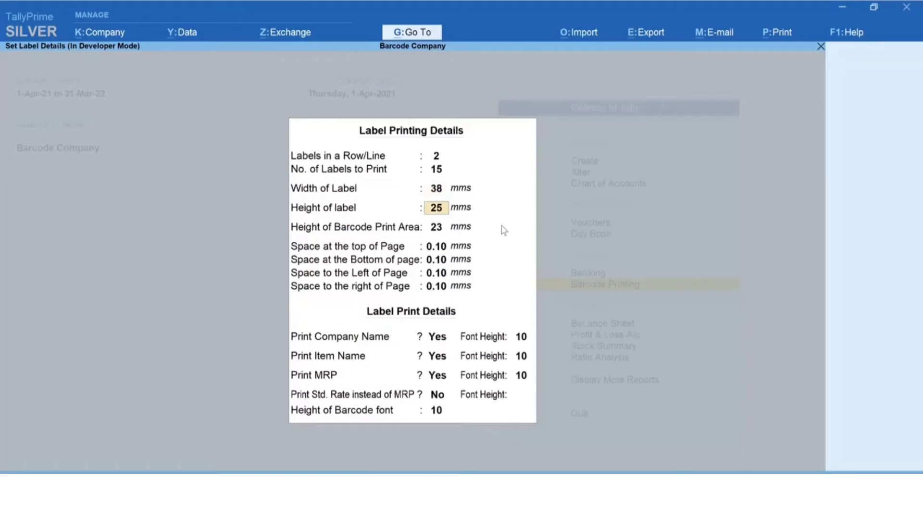
pyautogui.press('Up')
pyautogui.press('Return')
pyautogui.press('Up')
pyautogui.press('Return')
pyautogui.press('Return')
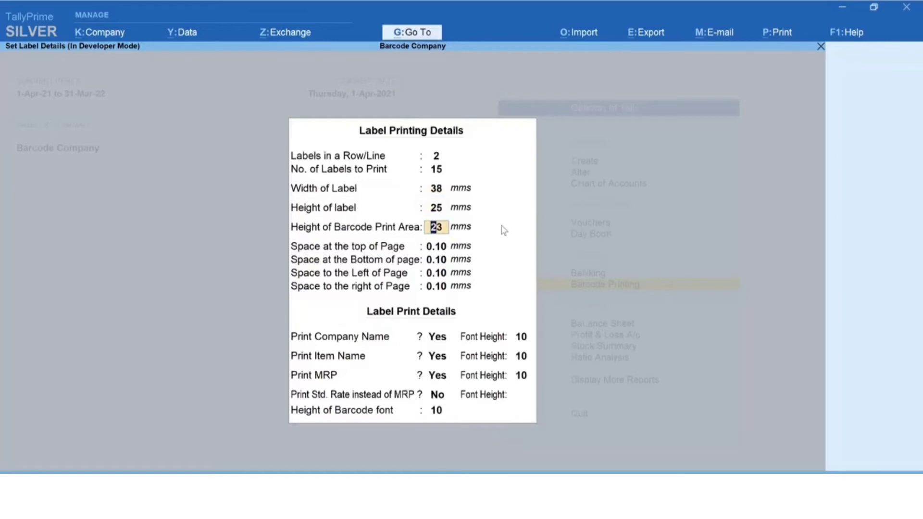
# Consult Barcode Print Area.jpg in Photos, return to TallyPrime, and set the height of the barcode print area to 20 mm
pyautogui.hotkey('alt', 'Tab')
pyautogui.press('Tab')
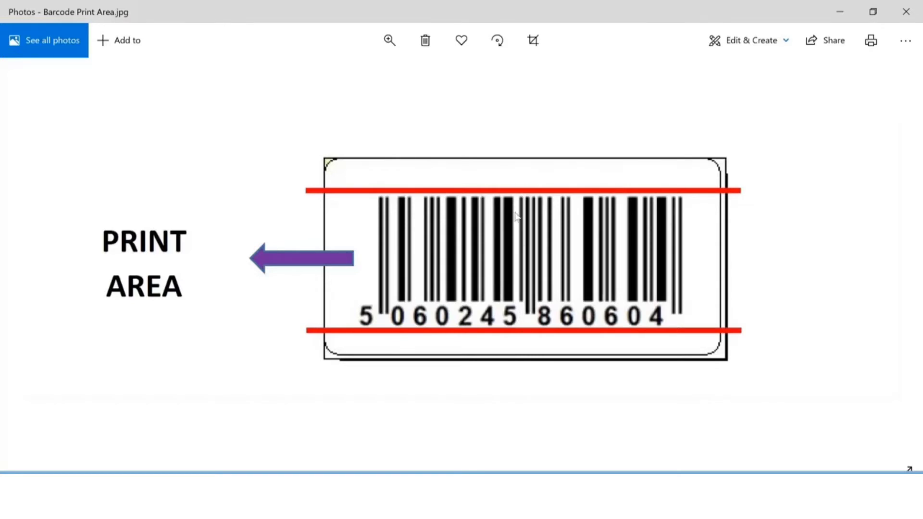
pyautogui.hotkey('alt', 'Tab')
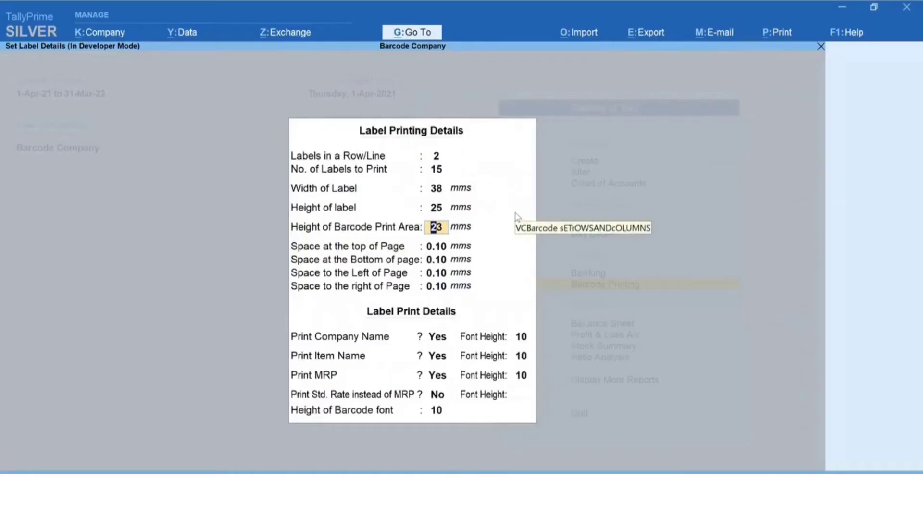
pyautogui.write('20')
pyautogui.press('Return')
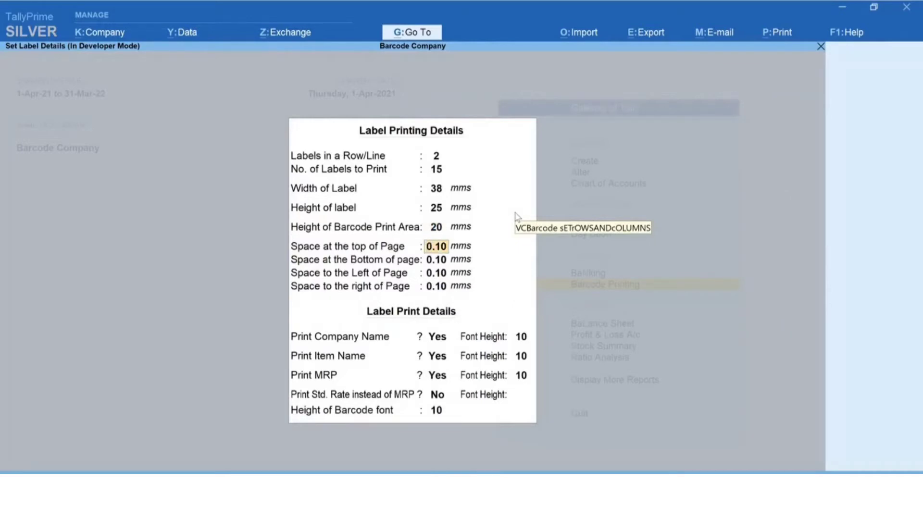
# Review the page spacing settings for all four sides and accept them as they are
pyautogui.press('Down')
pyautogui.press('Down')
pyautogui.press('Down')
pyautogui.press('Up')
pyautogui.press('Up')
pyautogui.press('Up')
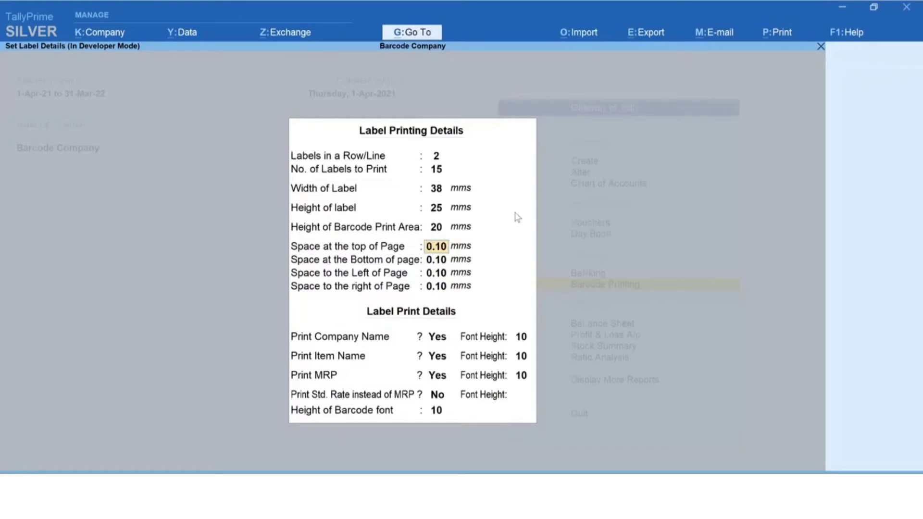
pyautogui.press('Return')
pyautogui.press('Return')
pyautogui.press('Return')
pyautogui.press('Return')
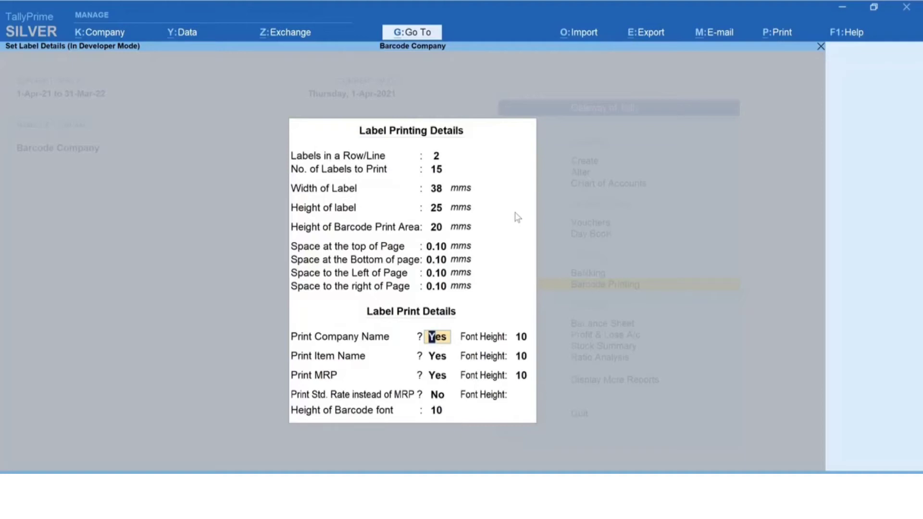
# Switch printing of the company name off and back on, and enter a font height of 10 for it
pyautogui.write('n')
pyautogui.press('Return')
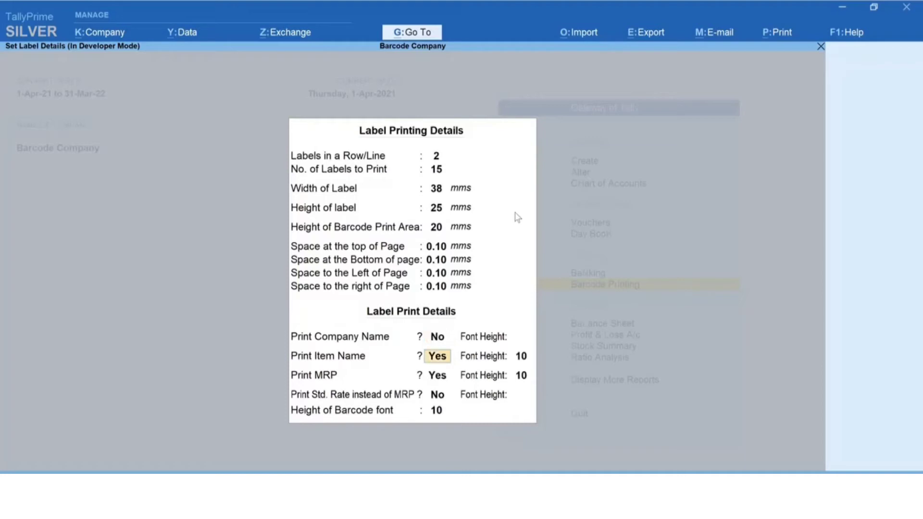
pyautogui.press('BackSpace')
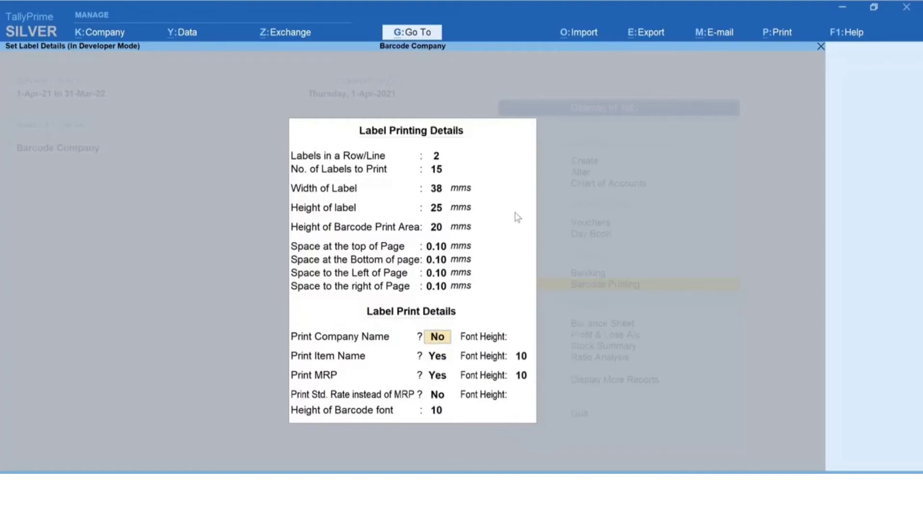
pyautogui.press('y')
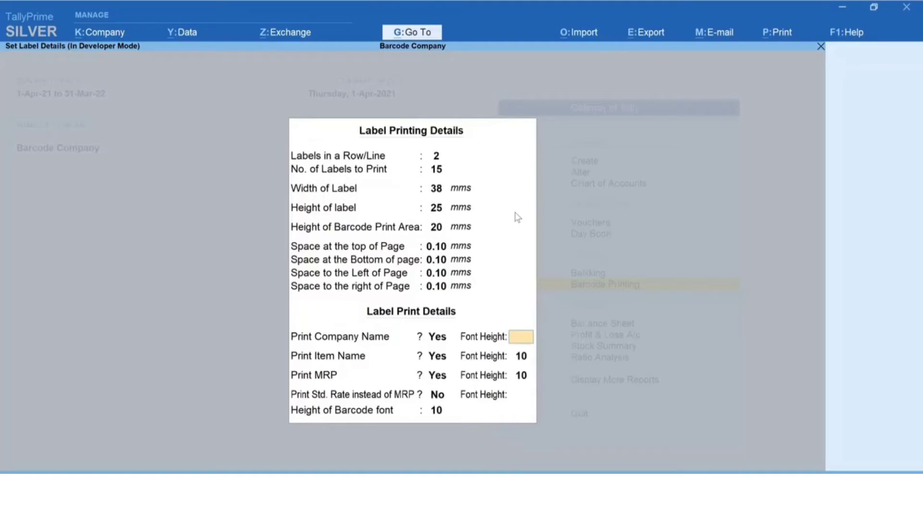
pyautogui.write('10')
pyautogui.press('Return')
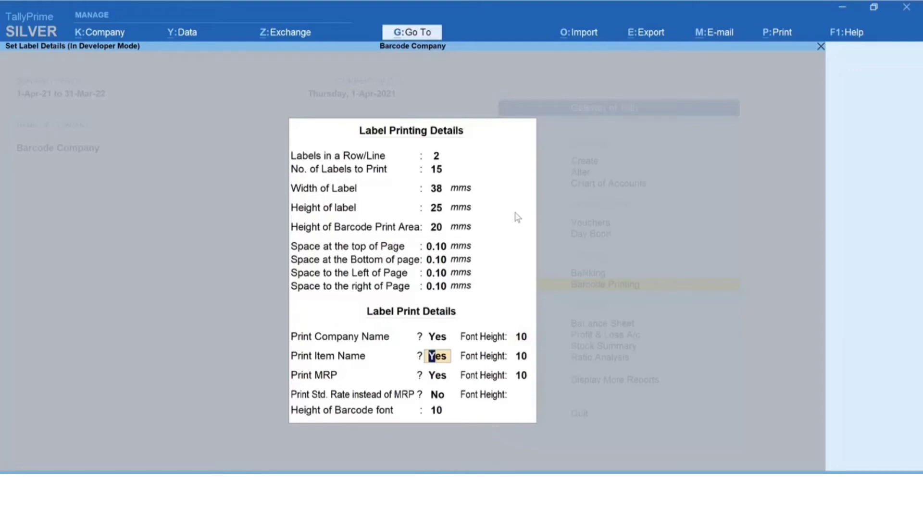
# Set the font height of both the item name and the MRP to 8, and accept the remaining label details
pyautogui.press('BackSpace')
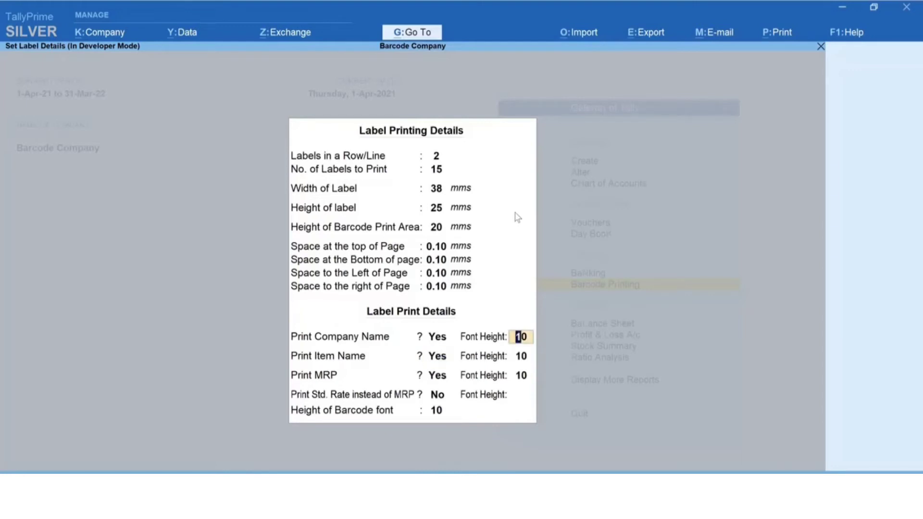
pyautogui.press('Return')
pyautogui.press('Return')
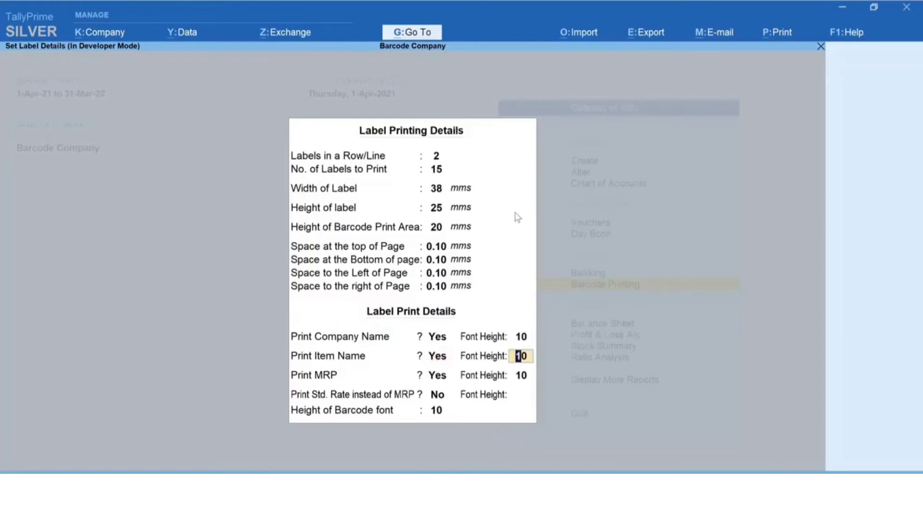
pyautogui.write('8')
pyautogui.press('Return')
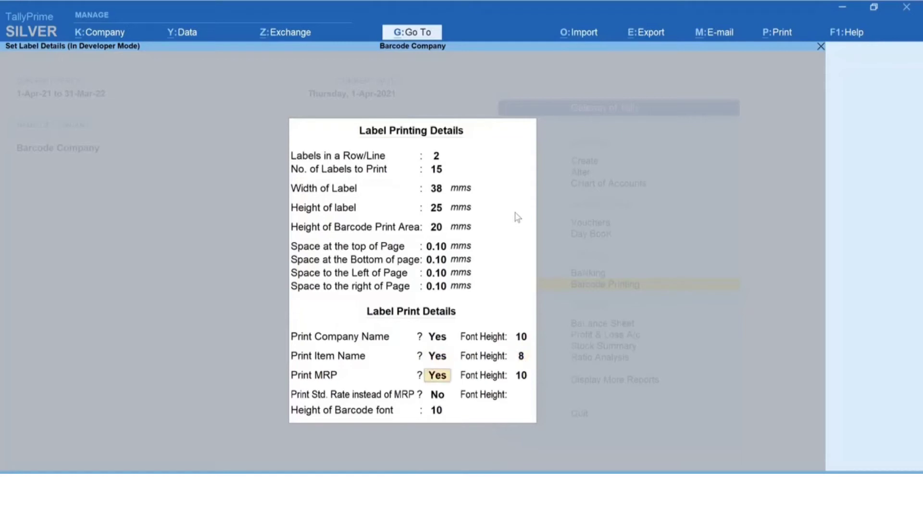
pyautogui.press('Return')
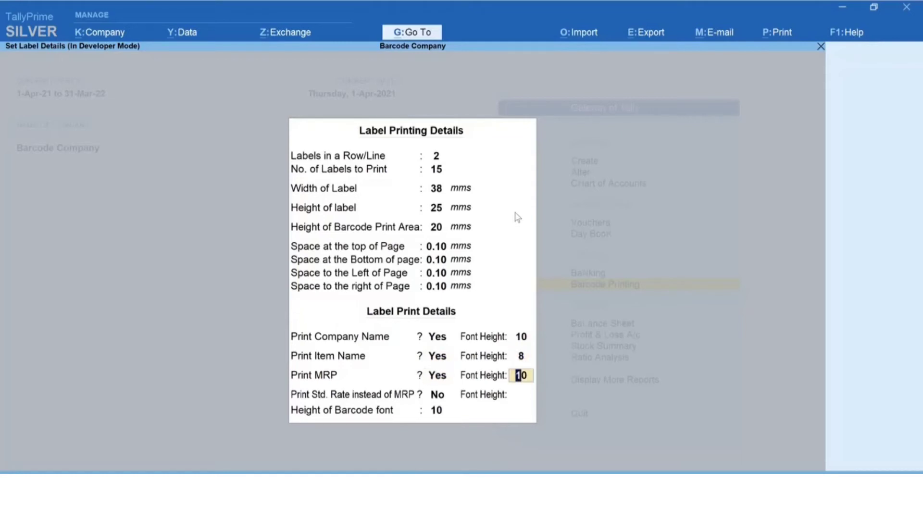
pyautogui.write('8')
pyautogui.press('Return')
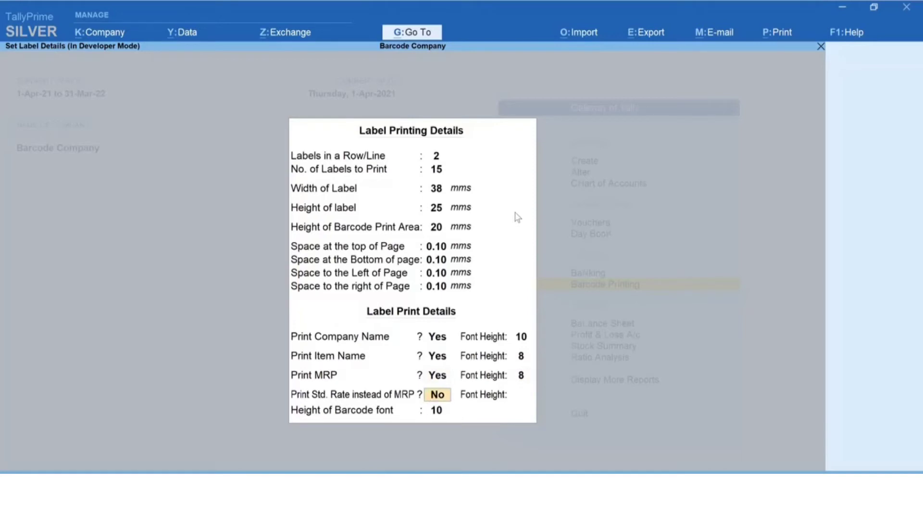
pyautogui.press('Return')
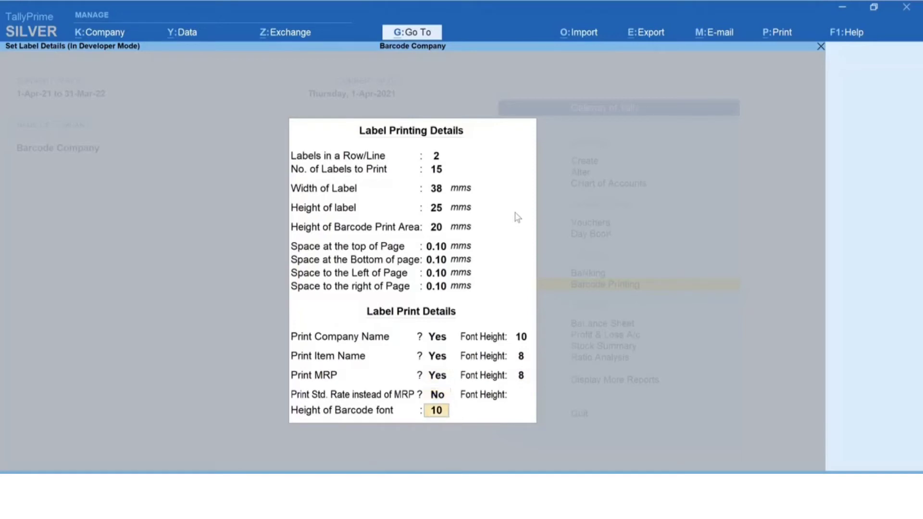
pyautogui.press('Return')
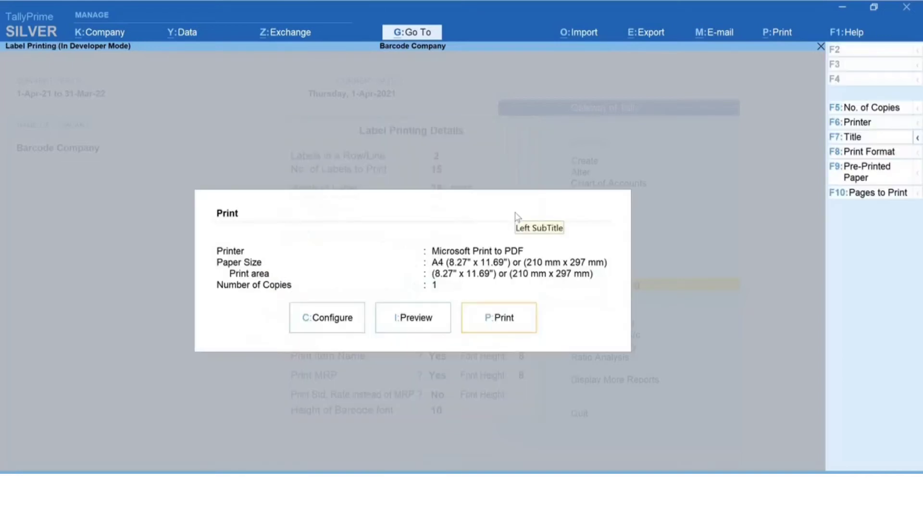
# Preview the Bed Sheet - Single - 220 barcode labels at enlarged size, and exit label printing to the Gateway of Tally
pyautogui.press('i')
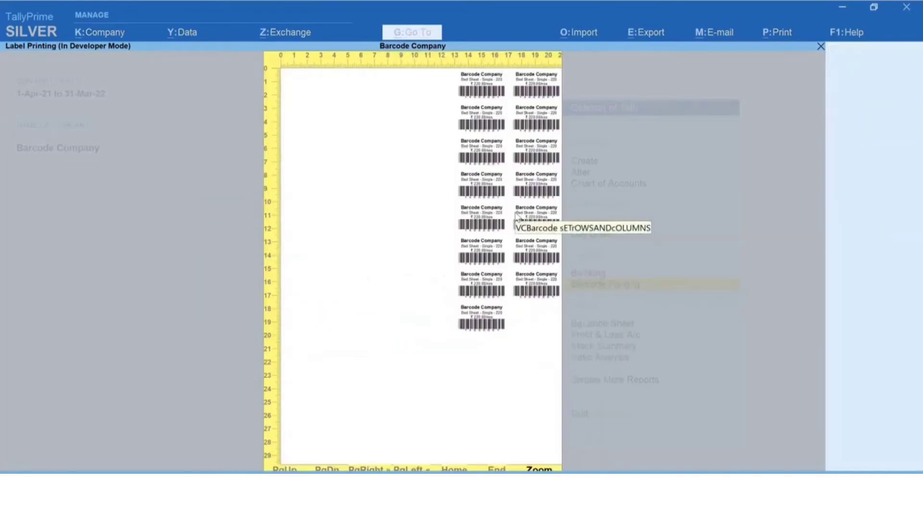
pyautogui.press('Return')
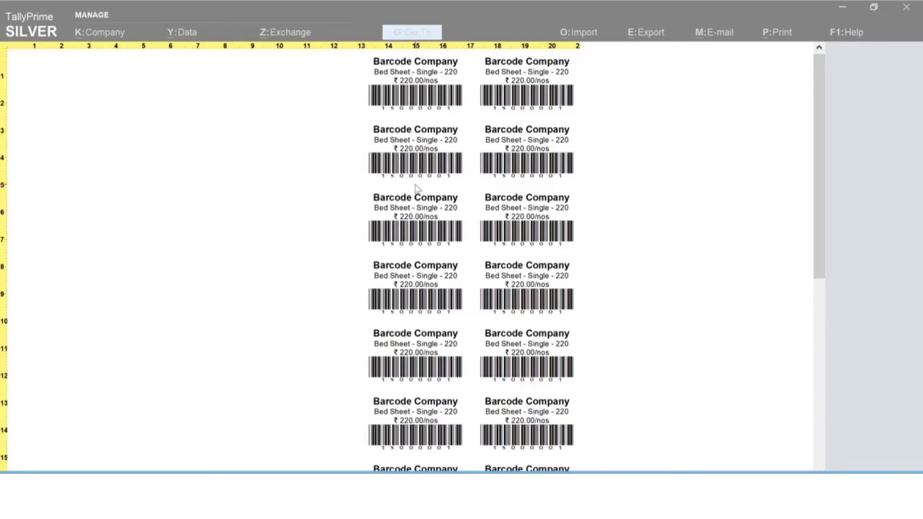
pyautogui.press('Escape')
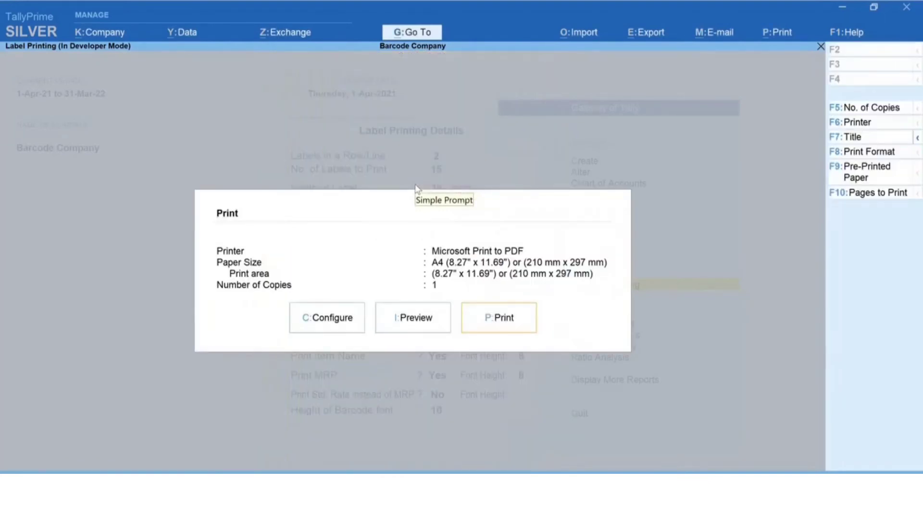
pyautogui.press('Escape')
pyautogui.press('Escape')
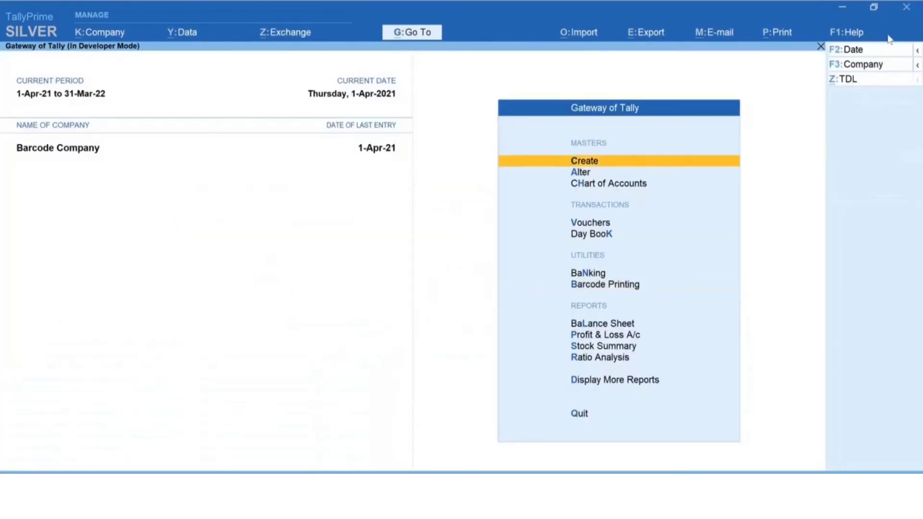
# Open purchase voucher No. 1, containing the two bed sheet items, from the Day Book
pyautogui.press('Down')
pyautogui.press('Down')
pyautogui.press('d')
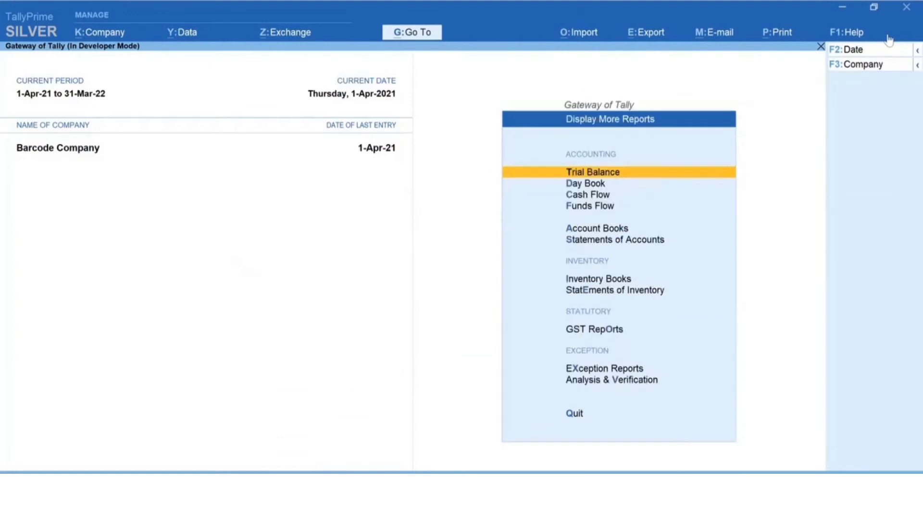
pyautogui.press('k')
pyautogui.press('Down')
pyautogui.press('Return')
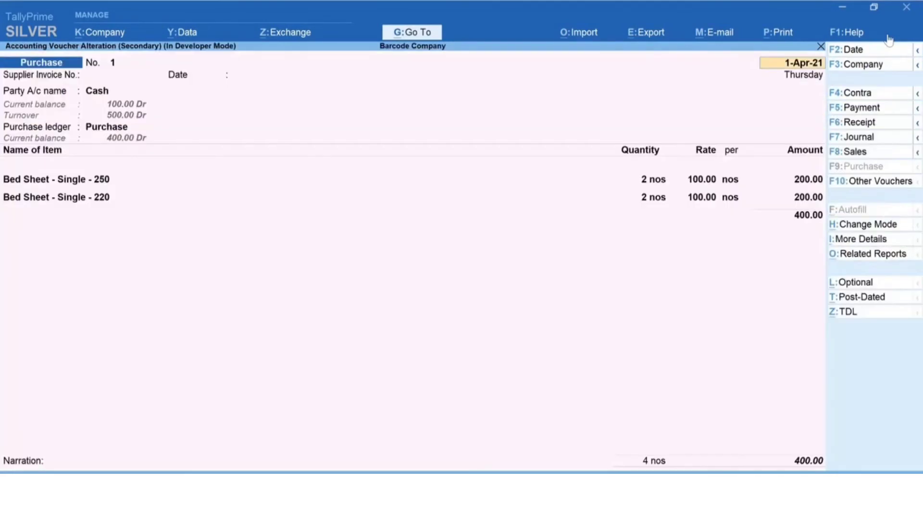
pyautogui.press('ctrl')
pyautogui.press('ctrl')
pyautogui.hotkey('ctrl', 'p')
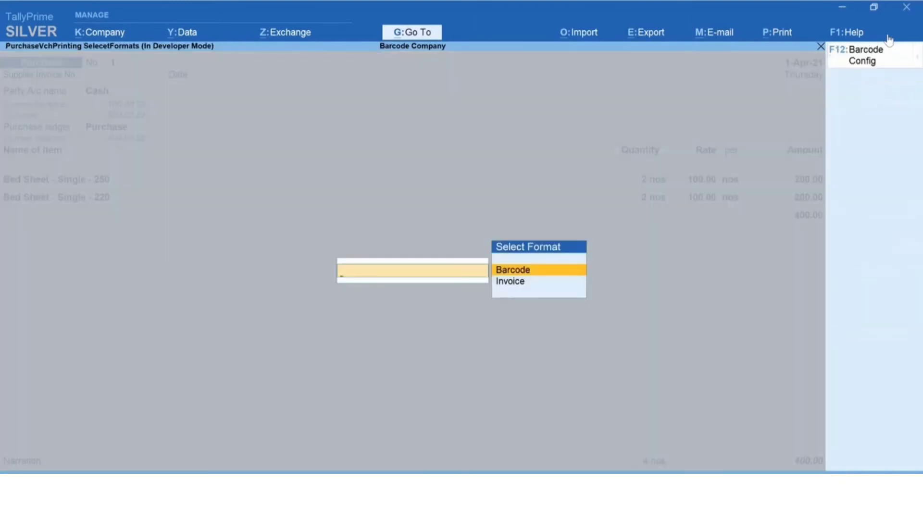
pyautogui.press('Return')
pyautogui.press('Escape')
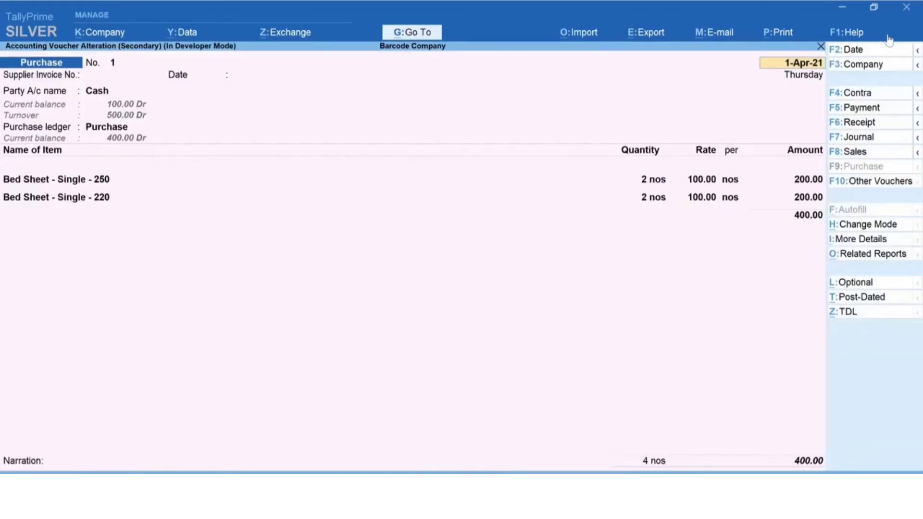
pyautogui.hotkey('ctrl', 'p')
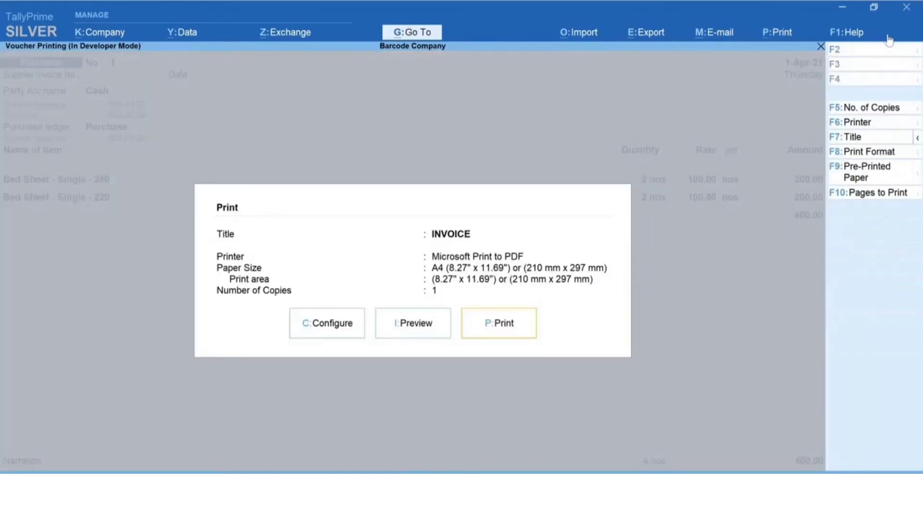
pyautogui.press('Escape')
# Start printing the purchase voucher, highlight the Barcode format, and open the barcode configuration
pyautogui.hotkey('ctrl', 'p')
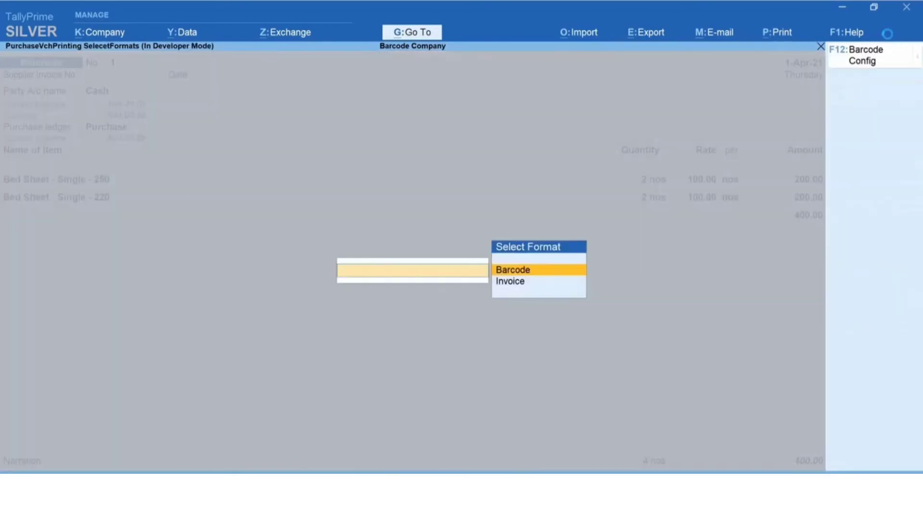
pyautogui.press('Down')
pyautogui.press('Up')
pyautogui.press('Down')
pyautogui.press('Up')
pyautogui.press('Down')
pyautogui.press('Up')
pyautogui.click(860, 59)
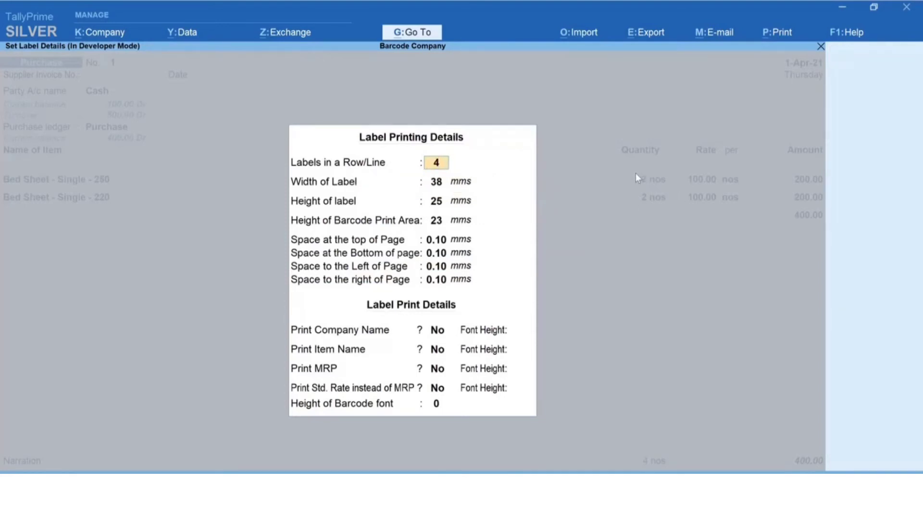
# Keep the existing label layout and print options, set the height of the barcode font to 10, and save the configuration
pyautogui.press('Return')
pyautogui.press('Return')
pyautogui.press('Return')
pyautogui.press('Return')
pyautogui.press('Return')
pyautogui.press('Return')
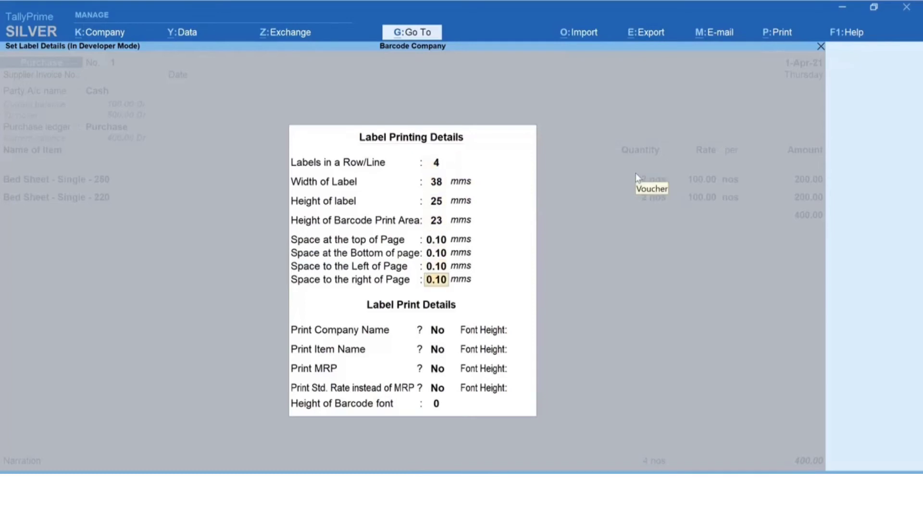
pyautogui.press('Return')
pyautogui.press('Return')
pyautogui.press('Return')
pyautogui.press('Return')
pyautogui.press('Return')
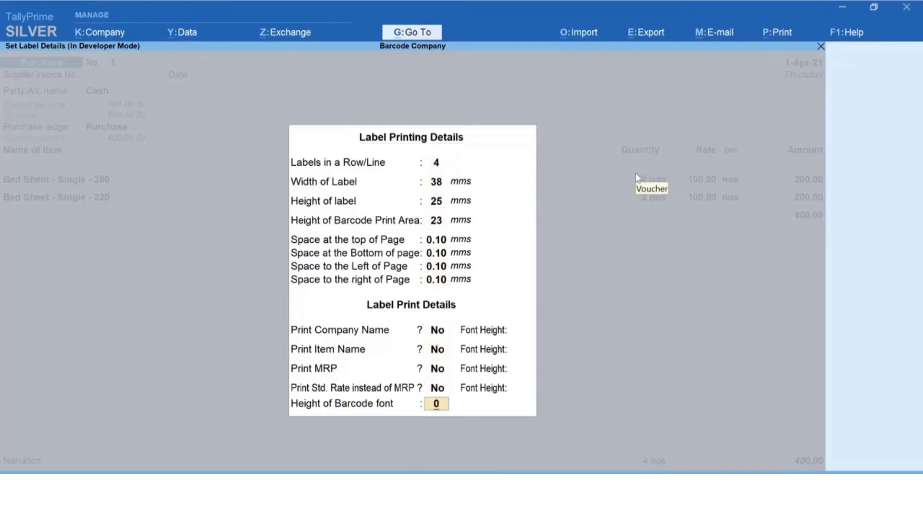
pyautogui.write('10')
pyautogui.press('Return')
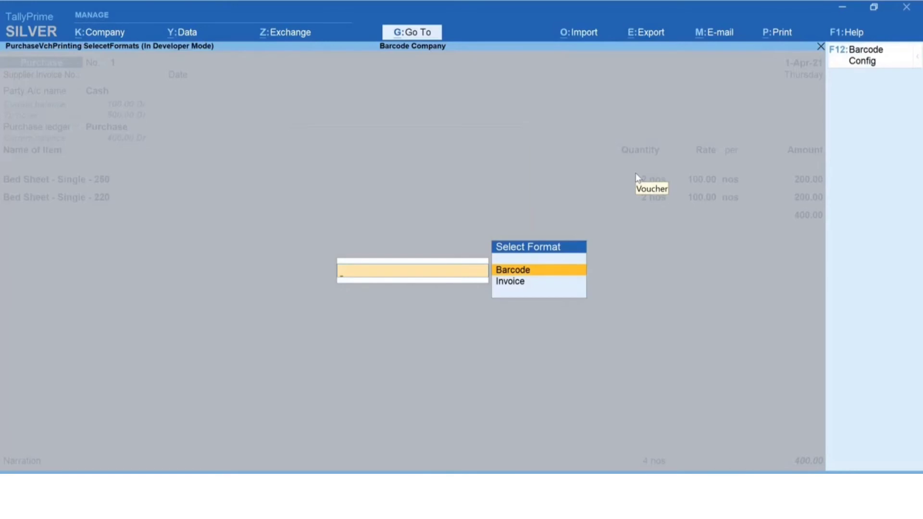
# Preview the purchase voucher's barcode labels at enlarged size, and exit the voucher to the Gateway of Tally
pyautogui.press('Return')
pyautogui.press('i')
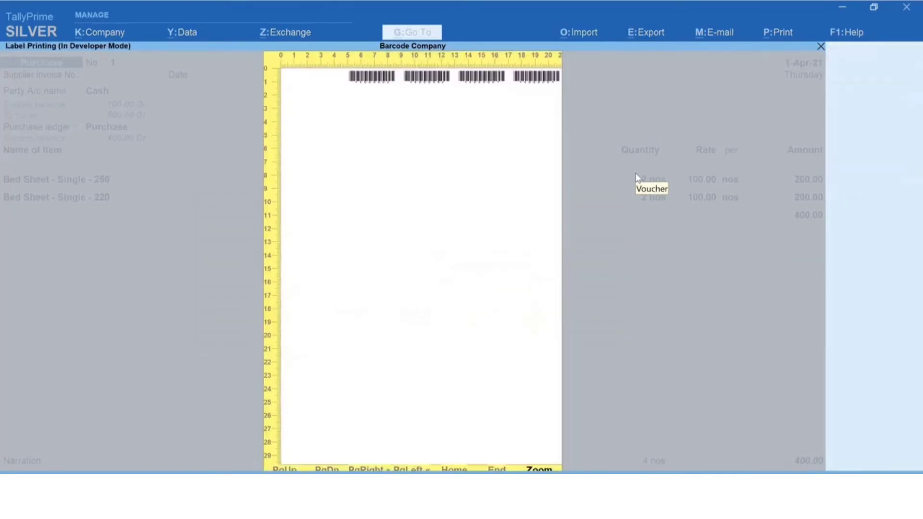
pyautogui.hotkey('alt', 'z')
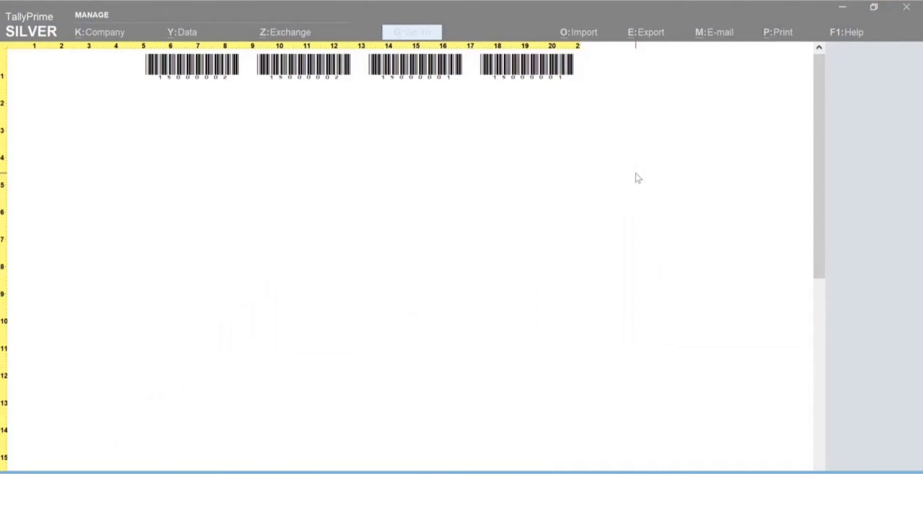
pyautogui.hotkey('alt', 'z')
pyautogui.press('Escape')
pyautogui.press('Escape')
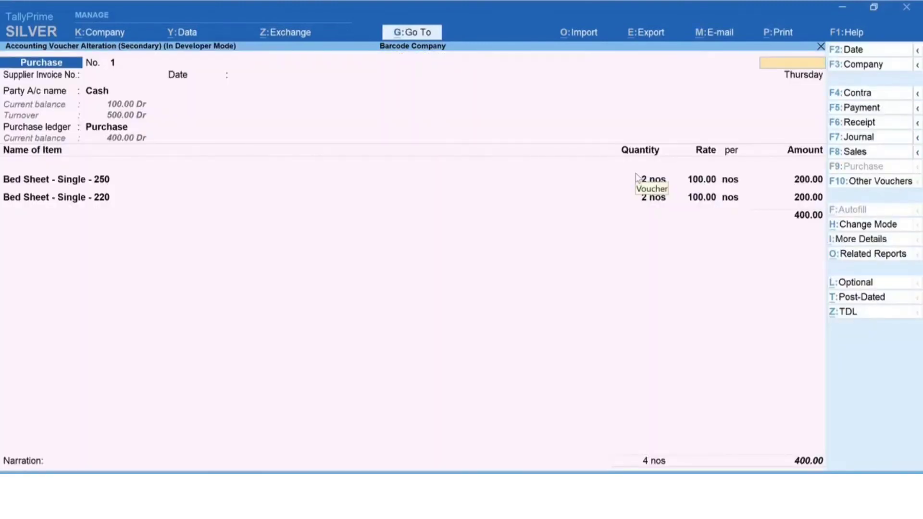
pyautogui.press('Escape')
pyautogui.press('y')
pyautogui.press('Escape')
pyautogui.press('Escape')
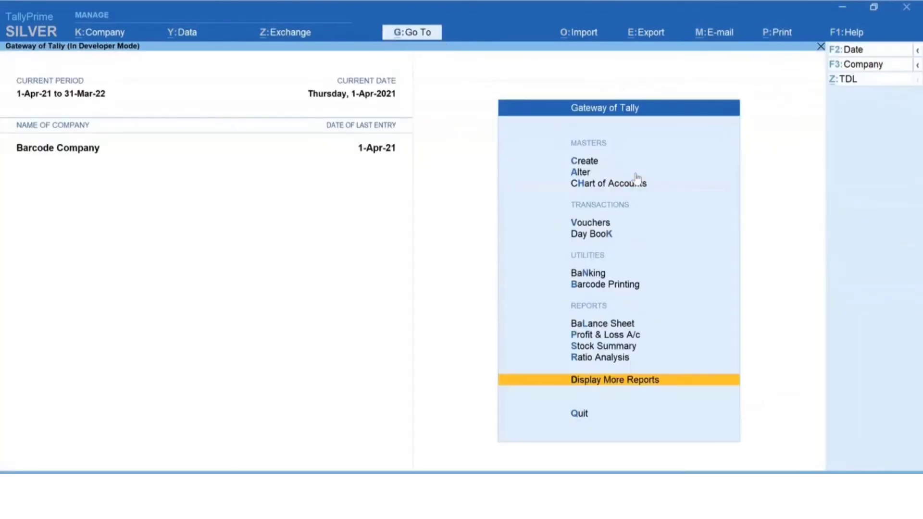
pyautogui.press('Escape')
pyautogui.press('n')
# Open Barcode Printing and choose the stock item entry 998877665S for Tally Single
pyautogui.press('b')
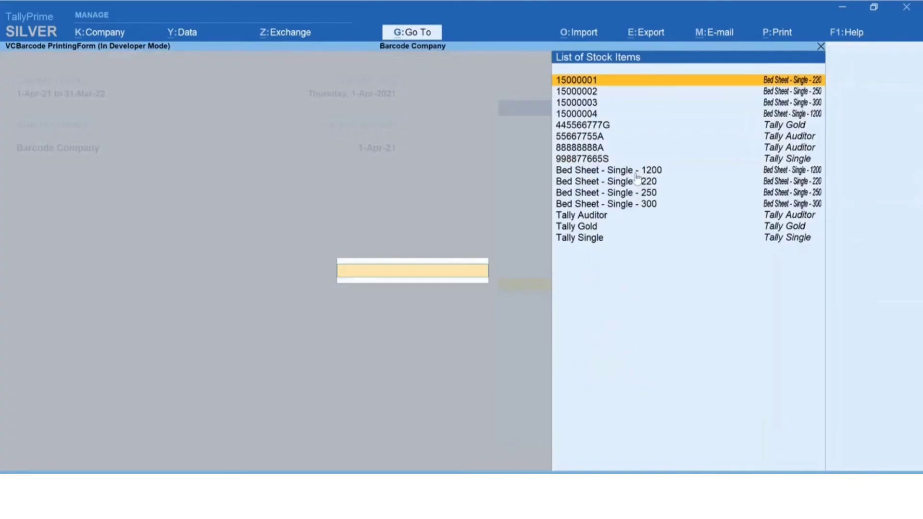
pyautogui.press('Down')
pyautogui.press('Down')
pyautogui.press('Down')
pyautogui.press('Down')
pyautogui.press('Down')
pyautogui.press('Down')
pyautogui.press('Down')
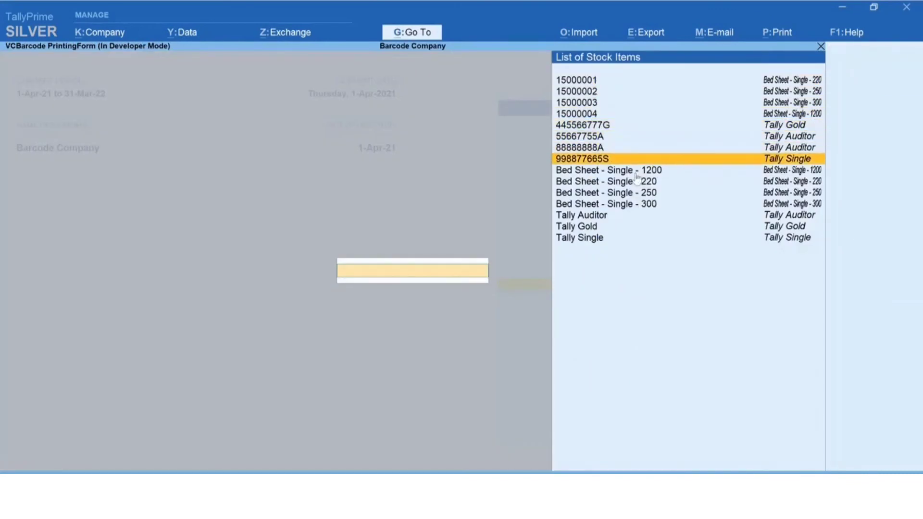
pyautogui.press('Return')
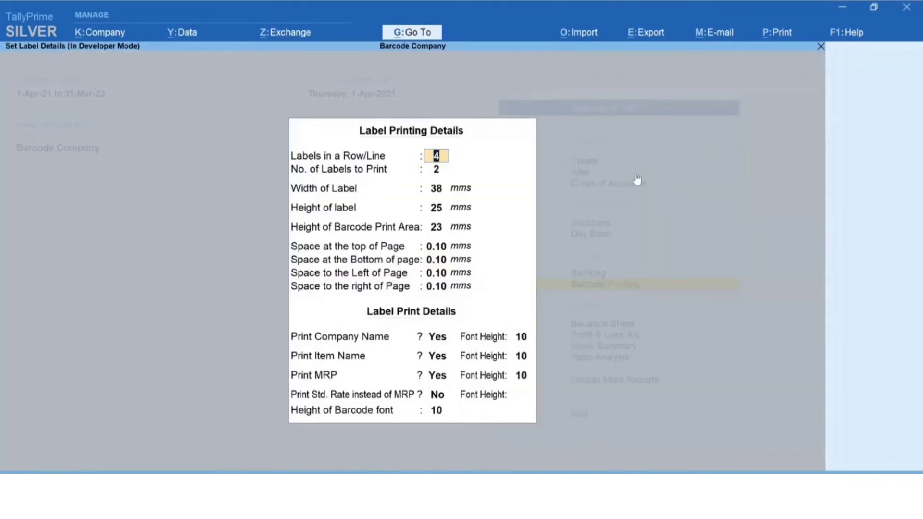
# Set the labels in a row to 1, the number of labels to print to 3, and the label width to 50 mm
pyautogui.write('1')
pyautogui.press('Return')
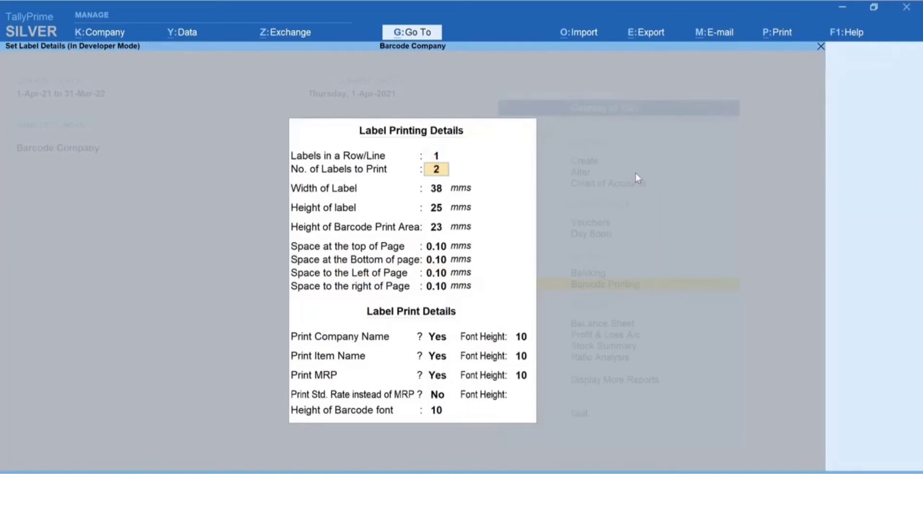
pyautogui.write('3')
pyautogui.press('Return')
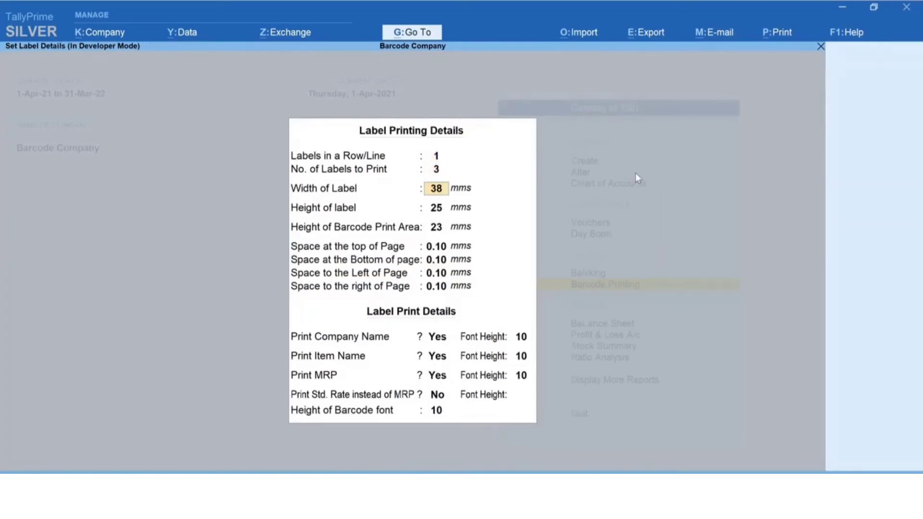
pyautogui.write('50')
pyautogui.press('Return')
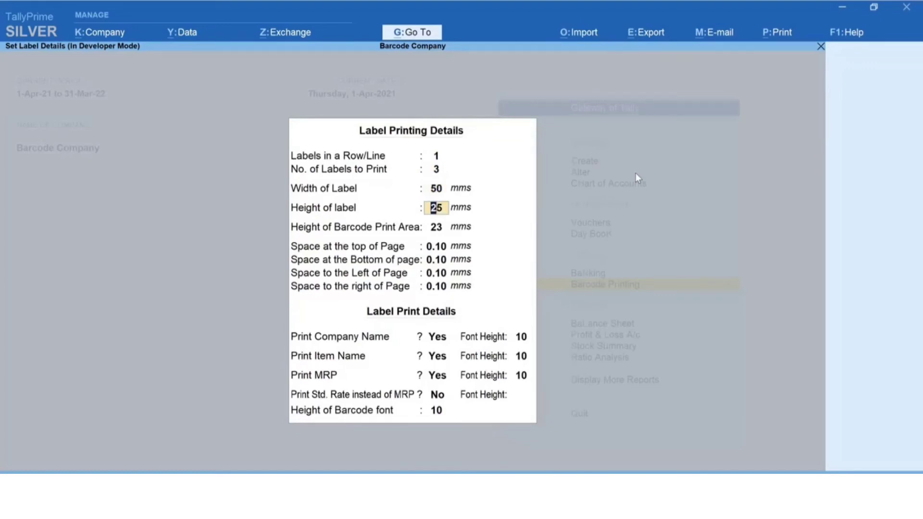
# Set the label height to 70 mm and the barcode print area height to 50 mm, keeping the page spacing values
pyautogui.write('70')
pyautogui.press('Return')
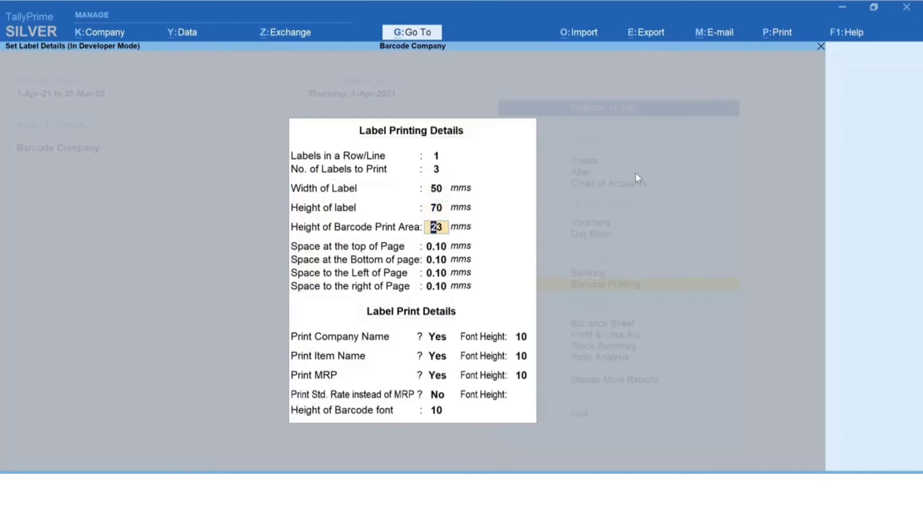
pyautogui.write('50')
pyautogui.press('Return')
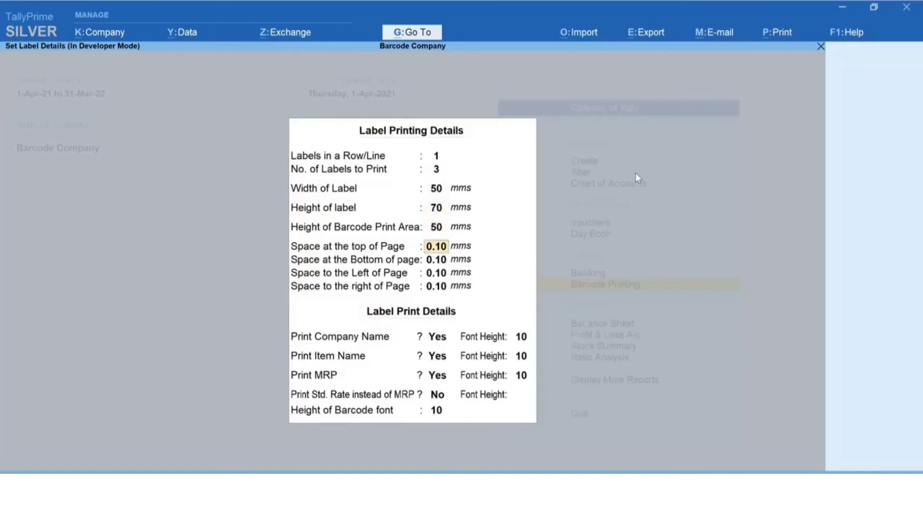
pyautogui.press('Return')
pyautogui.press('Return')
pyautogui.press('Return')
pyautogui.press('Return')
# Set the font heights to 20 for the company name, 20 for the item name, and 15 for the MRP
pyautogui.press('Return')
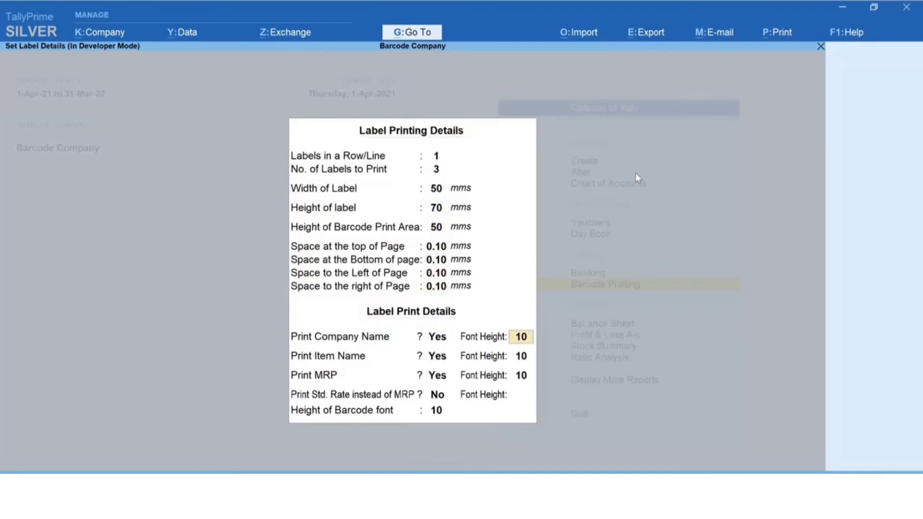
pyautogui.write('20')
pyautogui.press('Return')
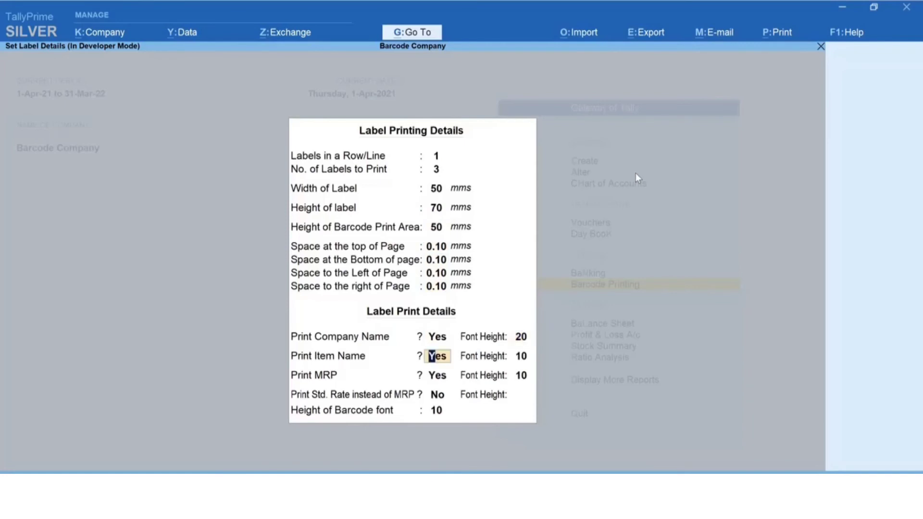
pyautogui.press('Return')
pyautogui.write('20')
pyautogui.press('Return')
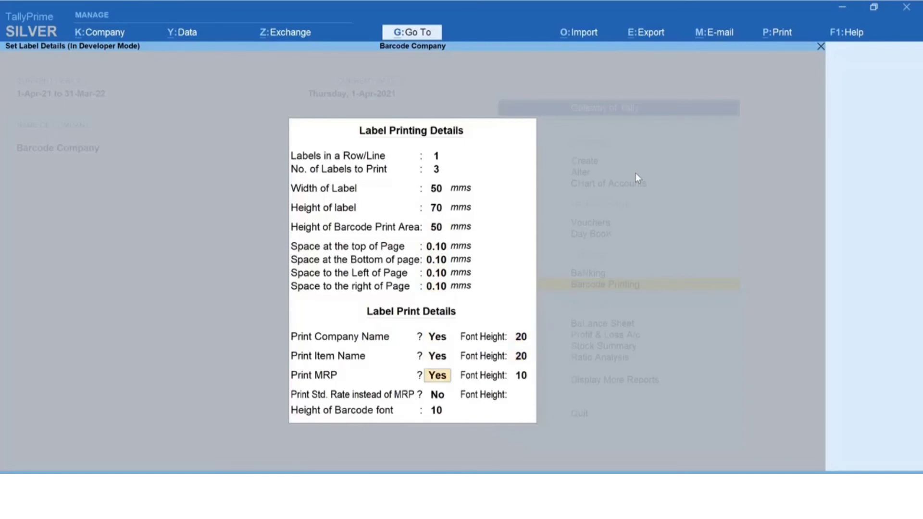
pyautogui.press('Return')
pyautogui.write('15')
pyautogui.press('Return')
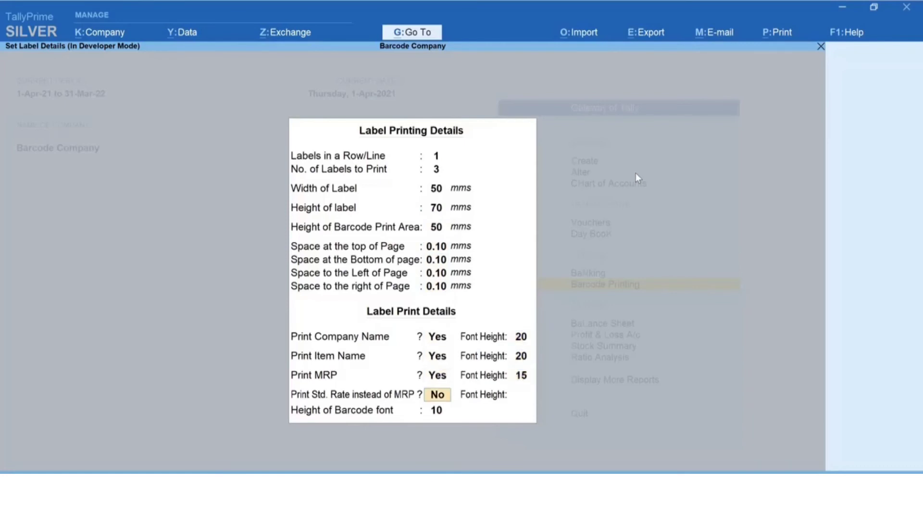
# Keep standard rate printing off, set the height of the barcode font to 25, and save the label configuration
pyautogui.press('Return')
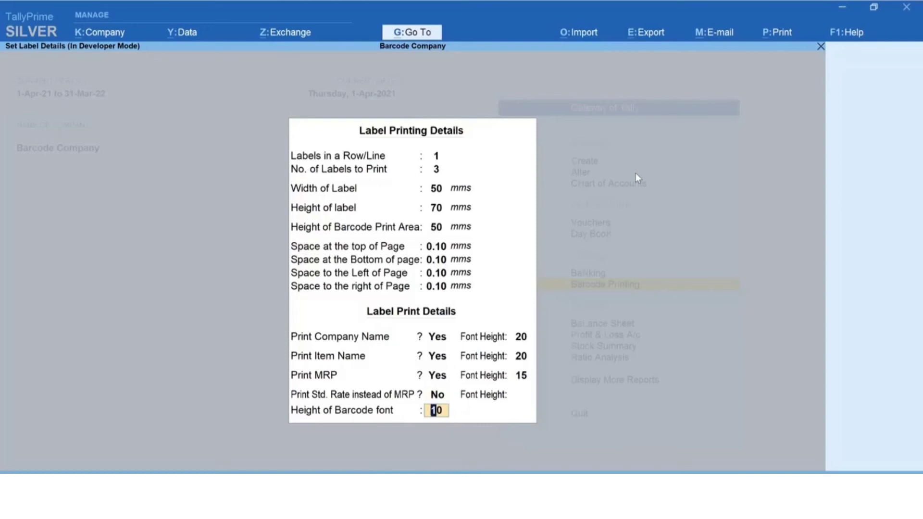
pyautogui.write('20')
pyautogui.press('BackSpace')
pyautogui.write('5')
pyautogui.press('Return')
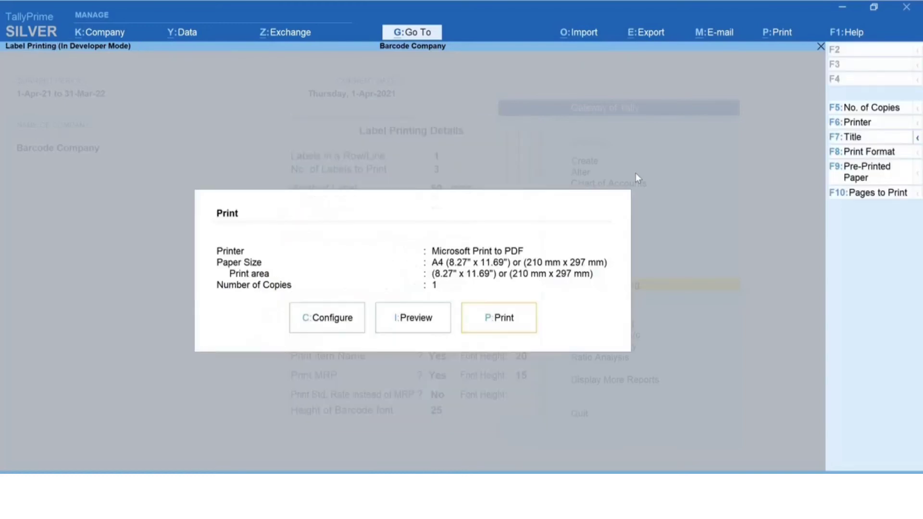
# Preview the Tally Single barcode labels, and return to the Gateway of Tally
pyautogui.press('i')
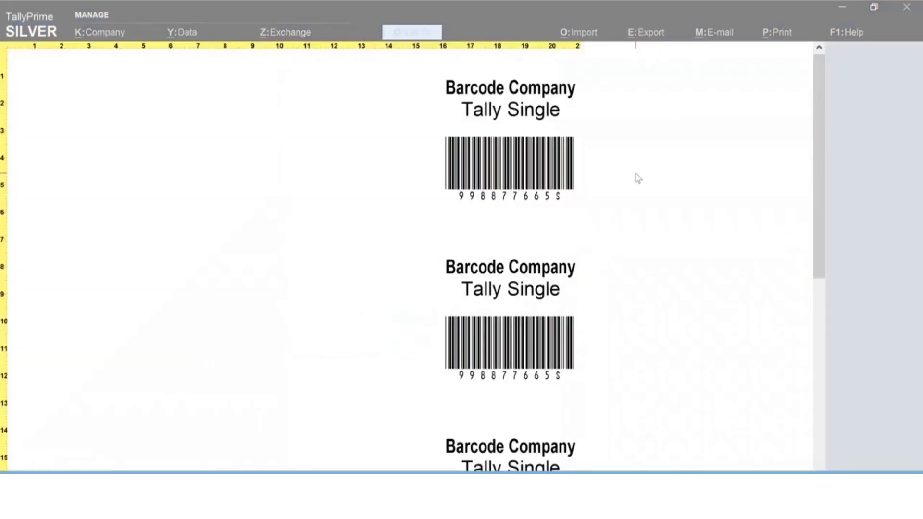
pyautogui.press('Escape')
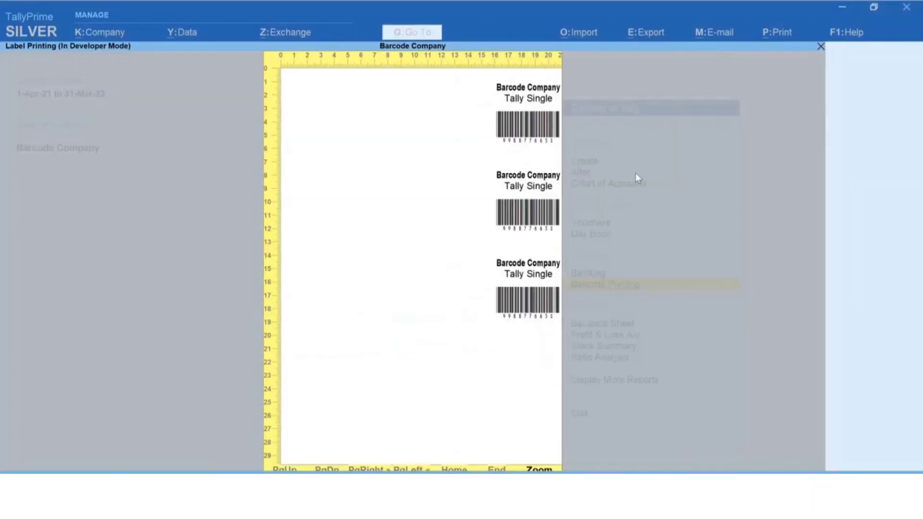
pyautogui.press('Escape')
pyautogui.press('Escape')
pyautogui.press('Escape')
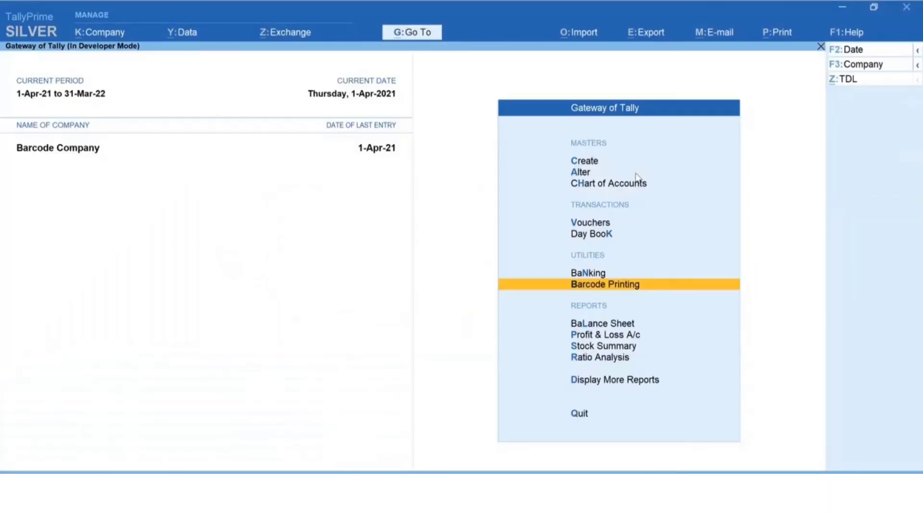
# Open the stock item Tally Single for alteration
pyautogui.click(635, 172)
pyautogui.press('Down')
pyautogui.press('Down')
pyautogui.press('Down')
pyautogui.press('Down')
pyautogui.press('Down')
pyautogui.press('Down')
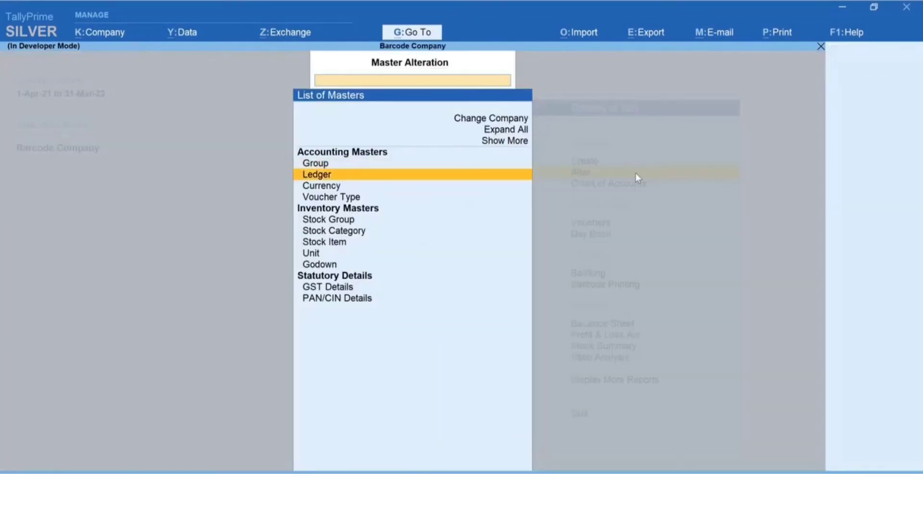
pyautogui.press('Return')
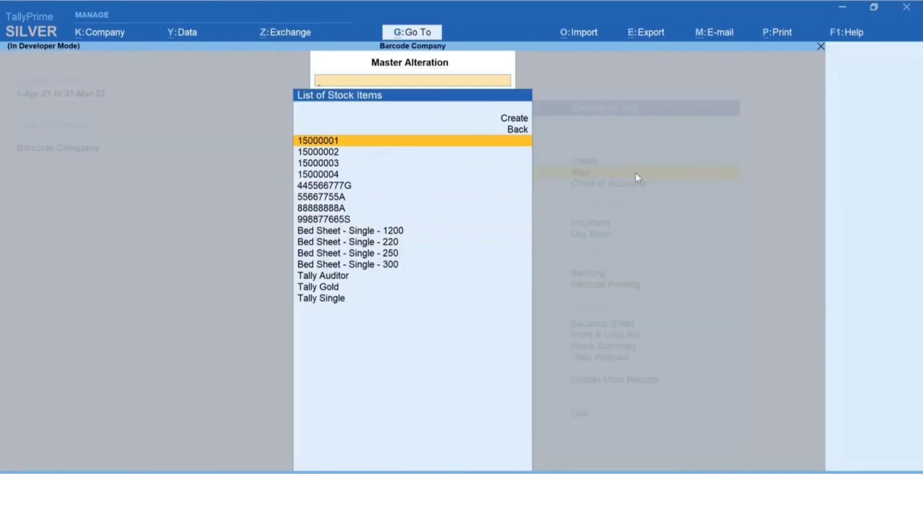
pyautogui.press('Down')
pyautogui.press('Down')
pyautogui.press('Down')
pyautogui.press('Down')
pyautogui.press('Down')
pyautogui.press('Down')
pyautogui.press('Down')
pyautogui.press('Down')
pyautogui.press('Down')
pyautogui.press('Down')
pyautogui.press('Down')
pyautogui.press('Down')
pyautogui.press('Down')
pyautogui.press('Down')
pyautogui.press('Return')
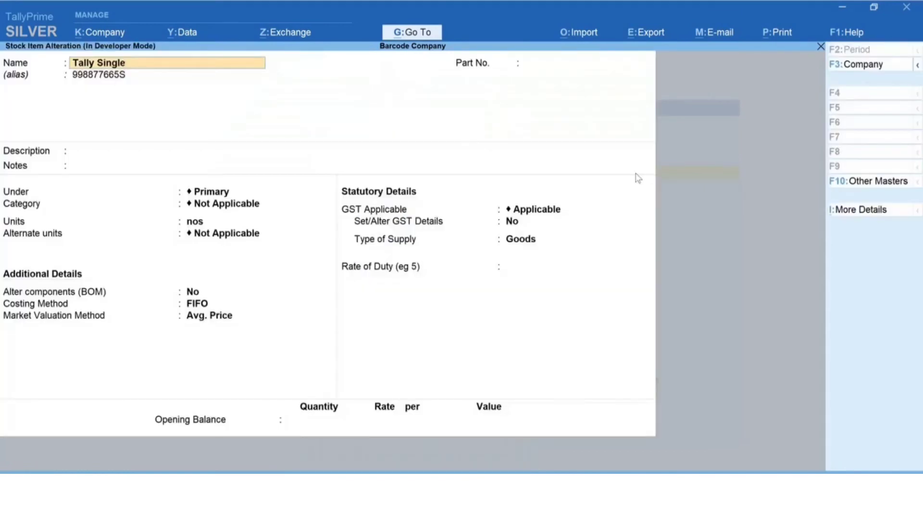
# Look through Tally Single's inventory and additional details for a standard rate setting
pyautogui.press('Return')
pyautogui.press('Return')
pyautogui.press('Return')
pyautogui.press('Return')
pyautogui.press('Return')
pyautogui.press('Return')
pyautogui.press('Return')
pyautogui.press('Return')
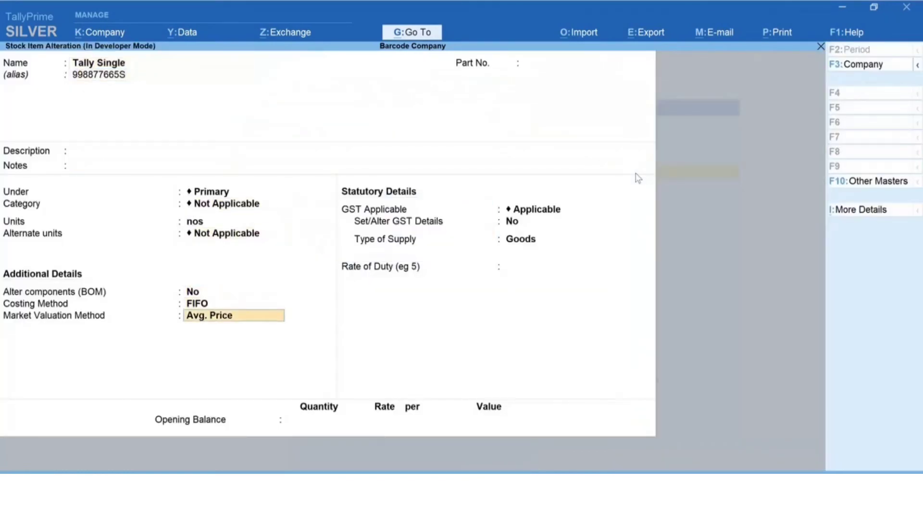
pyautogui.press('Return')
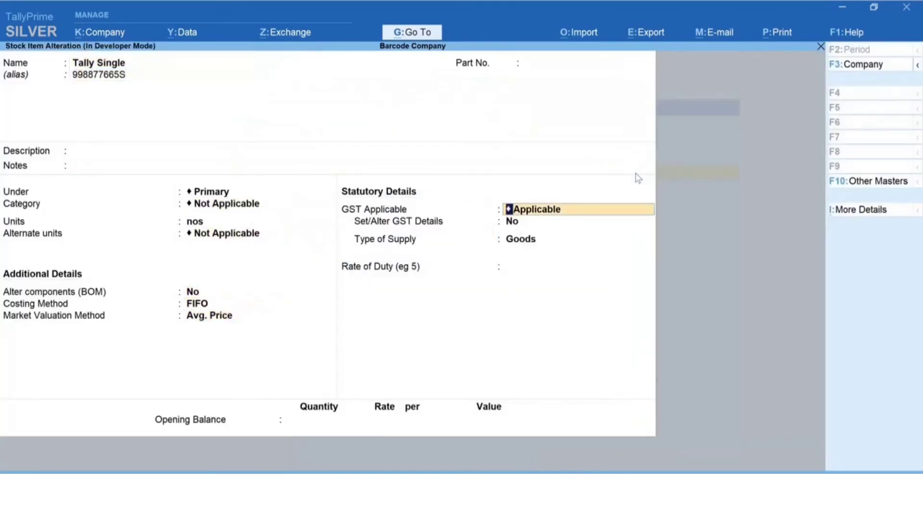
pyautogui.press('BackSpace')
pyautogui.press('BackSpace')
pyautogui.press('BackSpace')
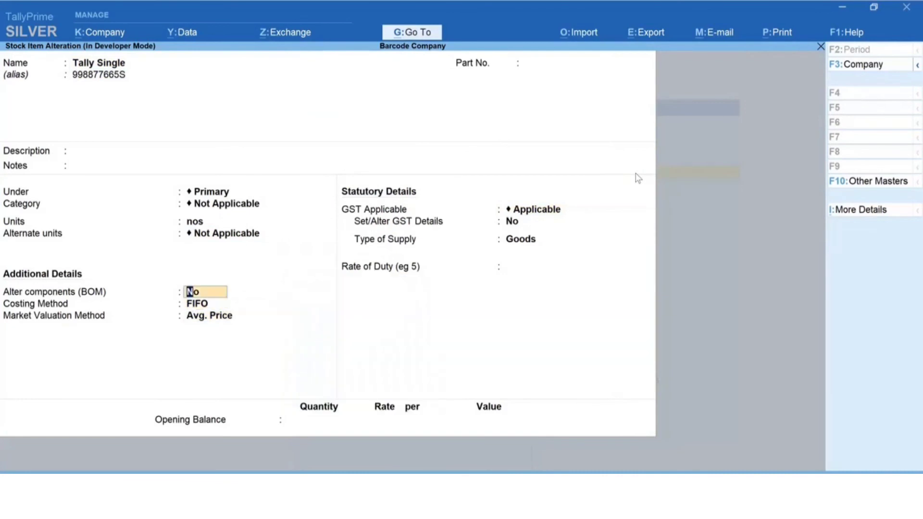
pyautogui.press('Return')
# Enable Provide Standard Buying and Selling Rates in the stock item configuration, and save the configuration
pyautogui.press('F12')
pyautogui.press('Down')
pyautogui.press('Down')
pyautogui.press('Down')
pyautogui.press('Down')
pyautogui.press('Down')
pyautogui.press('Down')
pyautogui.press('Down')
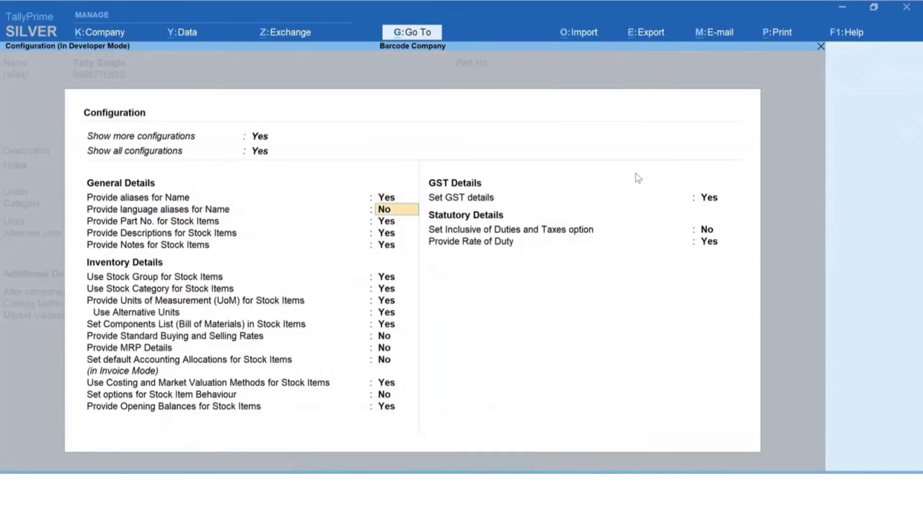
pyautogui.press('Down')
pyautogui.press('Down')
pyautogui.press('Down')
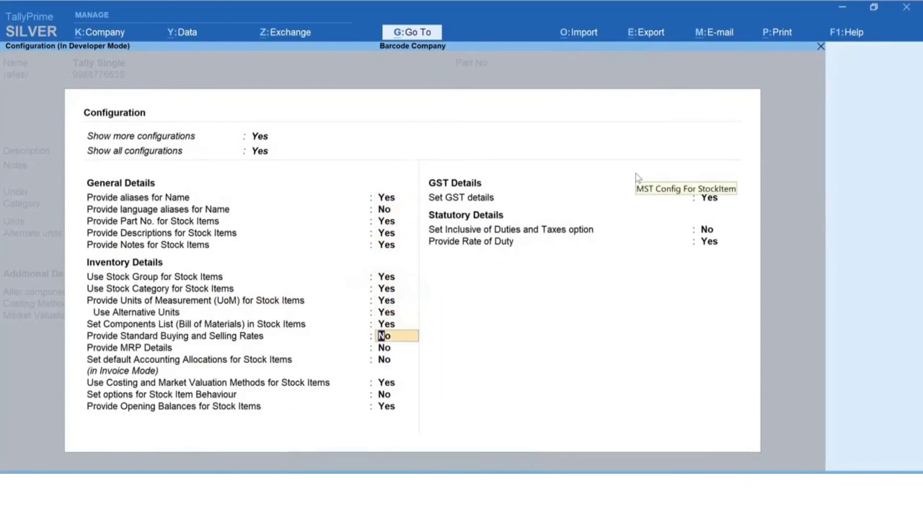
pyautogui.press('y')
pyautogui.hotkey('ctrl', 'a')
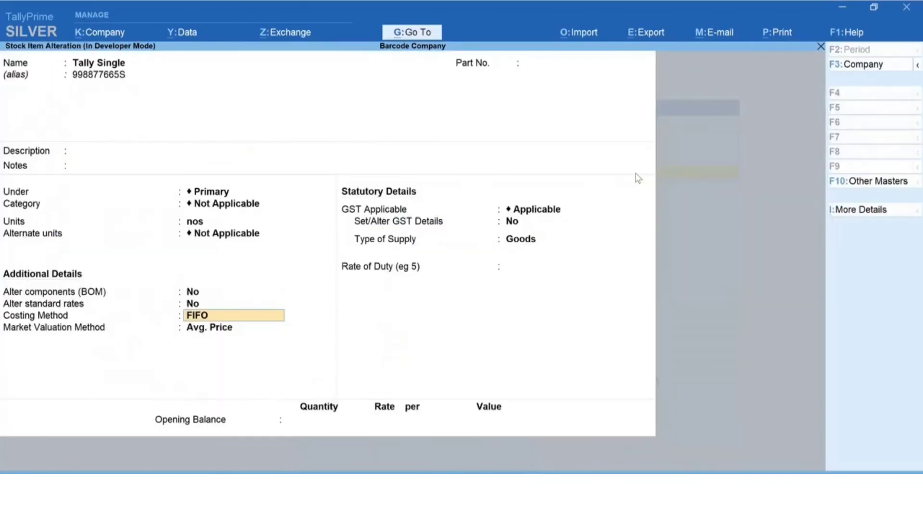
# Add a standard selling price of 21,240.00 per nos from 1-Apr-21 to Tally Single, and save the item
pyautogui.press('Up')
pyautogui.press('y')
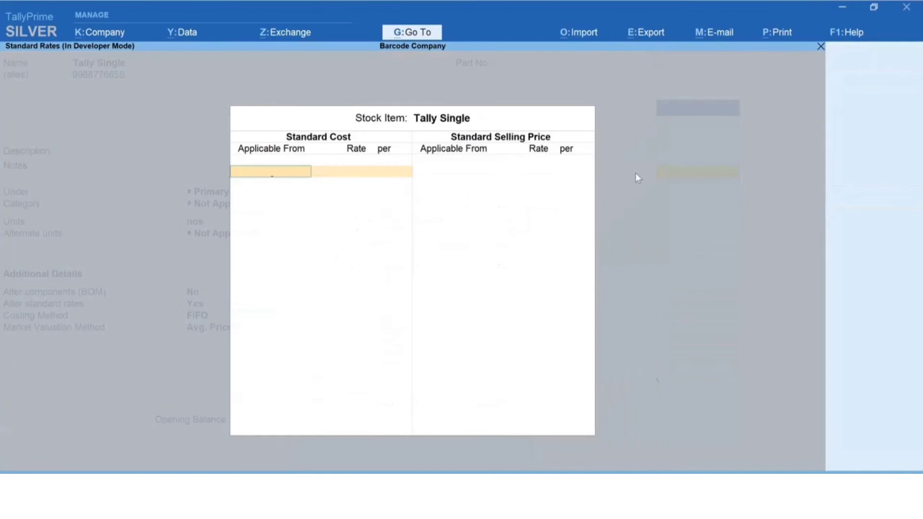
pyautogui.press('Return')
pyautogui.write('1')
pyautogui.press('Return')
pyautogui.write('21')
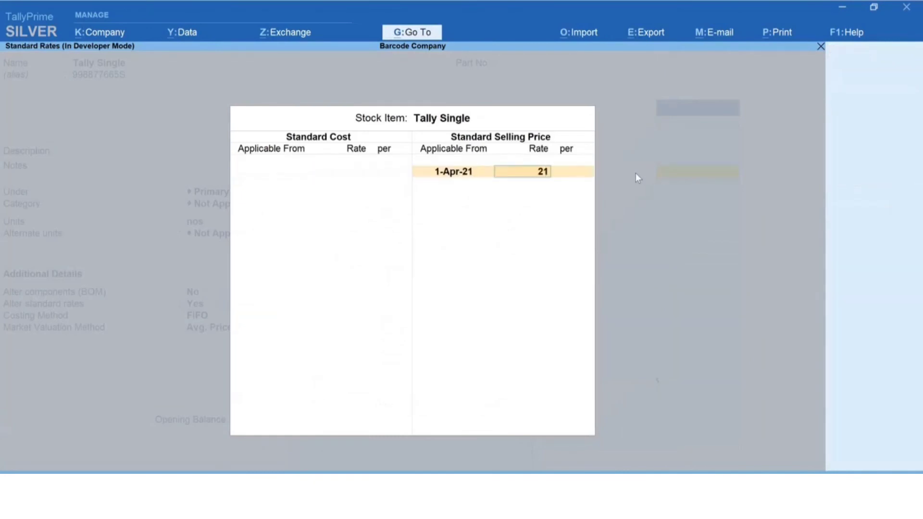
pyautogui.write('240')
pyautogui.press('Return')
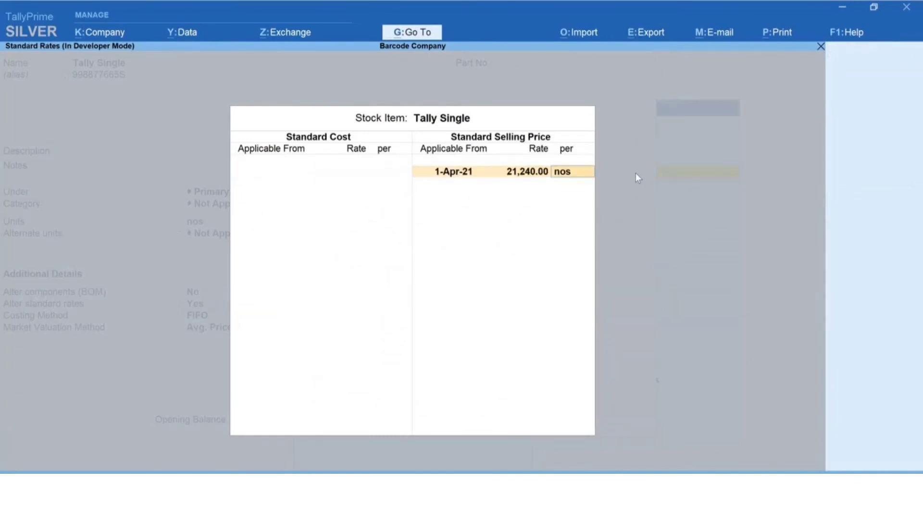
pyautogui.hotkey('ctrl', 'a')
pyautogui.hotkey('ctrl', 'a')
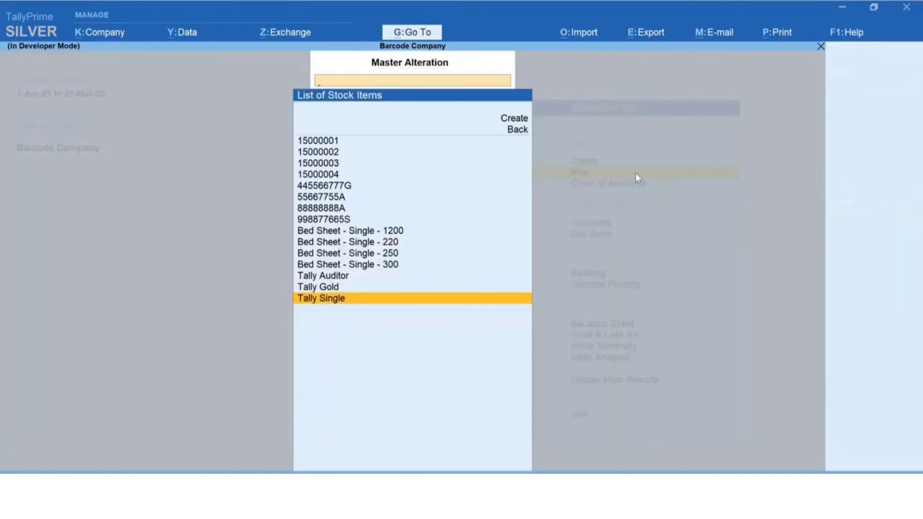
pyautogui.press('Escape')
pyautogui.press('Escape')
pyautogui.press('Escape')
pyautogui.press('Escape')
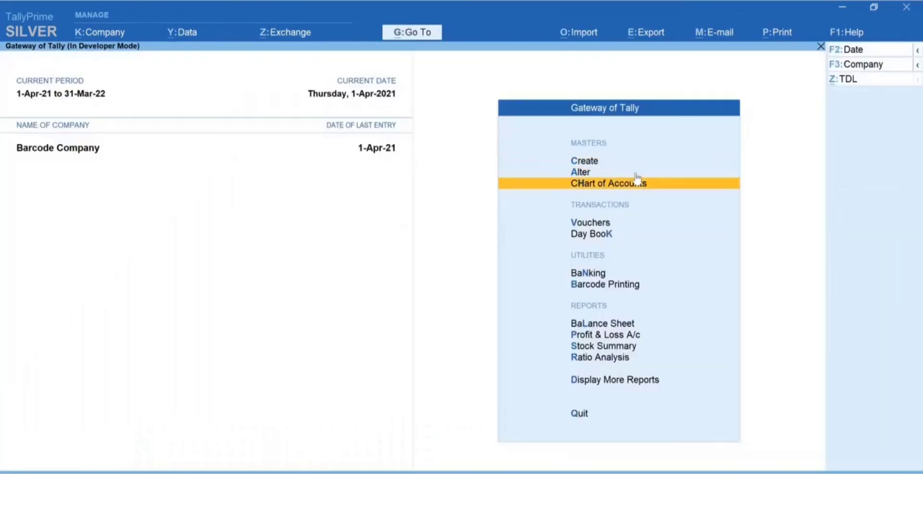
# Open Barcode Printing and choose the Tally Single stock item
pyautogui.press('Down')
pyautogui.press('Down')
pyautogui.press('Down')
pyautogui.press('Down')
pyautogui.press('Return')
pyautogui.press('Down')
pyautogui.press('Down')
pyautogui.press('Down')
pyautogui.press('Down')
pyautogui.press('Down')
pyautogui.press('Down')
pyautogui.press('Down')
pyautogui.press('Down')
pyautogui.press('Down')
pyautogui.press('Down')
pyautogui.press('Down')
pyautogui.press('Down')
pyautogui.press('Down')
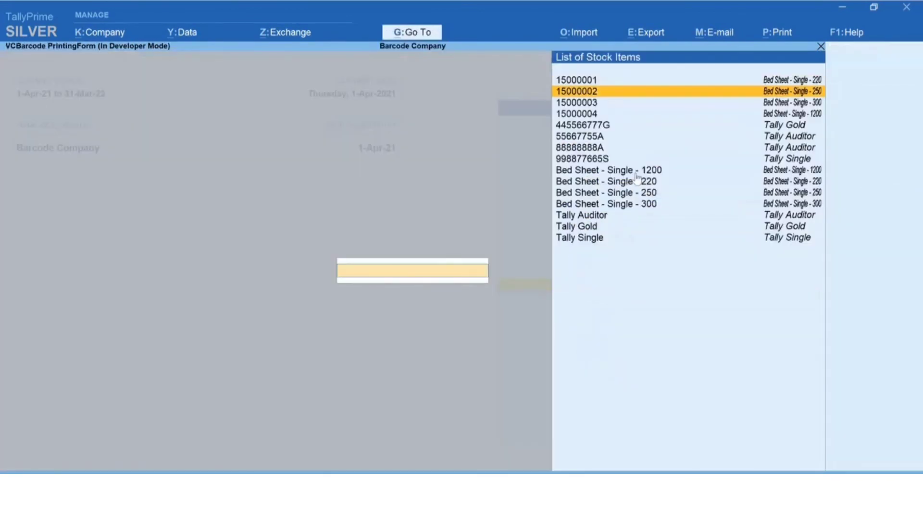
pyautogui.press('Return')
# Keep the existing label count, dimensions, and page spacing, and leave the company name and item name print settings as they are
pyautogui.press('Return')
pyautogui.press('Return')
pyautogui.press('Return')
pyautogui.press('Return')
pyautogui.press('Return')
pyautogui.press('Return')
pyautogui.press('Return')
pyautogui.press('Return')
pyautogui.press('Return')
pyautogui.press('Return')
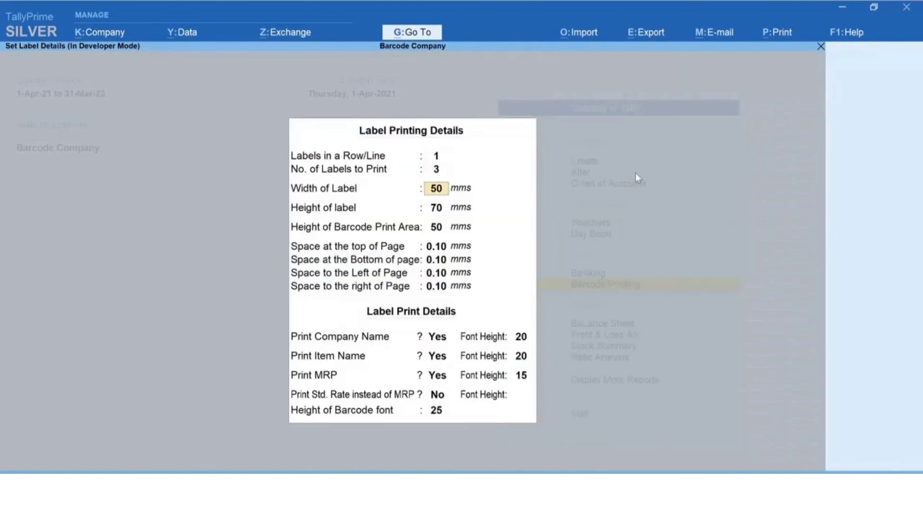
pyautogui.press('Return')
pyautogui.press('Return')
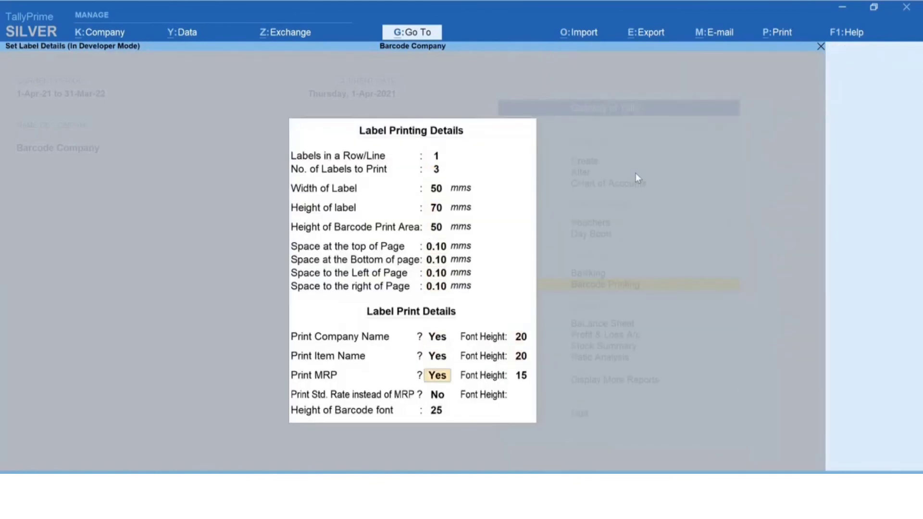
# Turn off MRP printing, print the standard rate instead with a font height of 15, and save the label configuration
pyautogui.press('Return')
pyautogui.press('BackSpace')
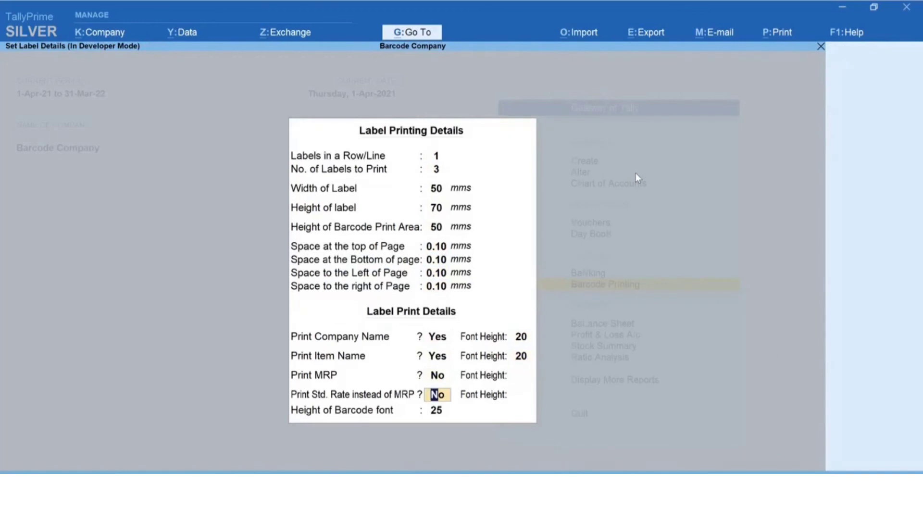
pyautogui.write('y')
pyautogui.write('15')
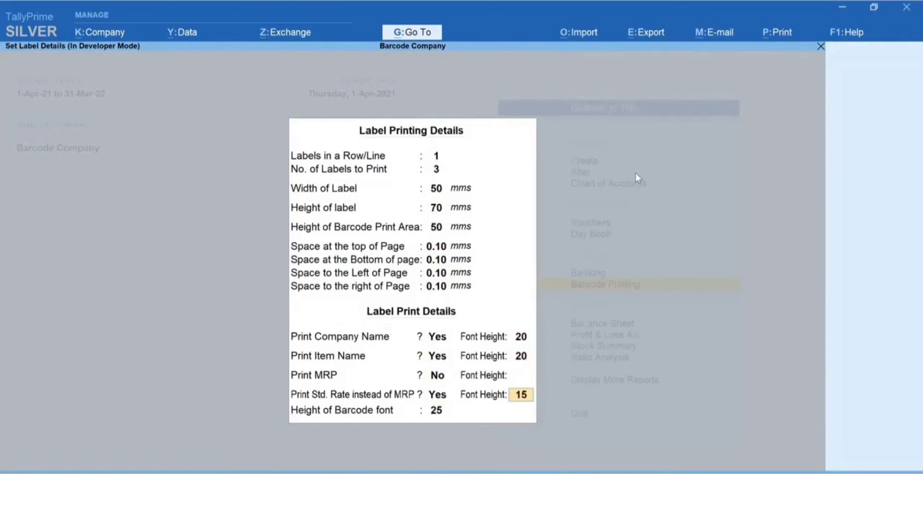
pyautogui.press('Return')
pyautogui.press('Return')
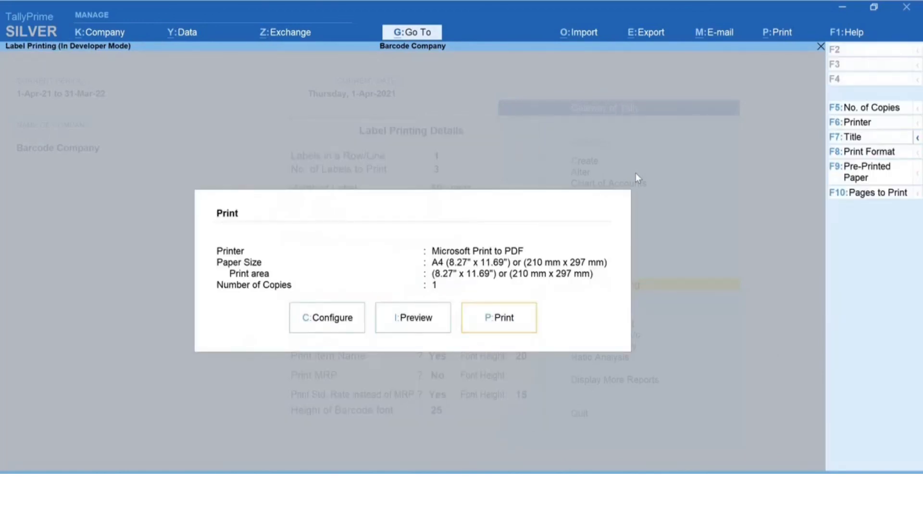
# Preview Tally Single's labels with the standard rate at enlarged size, and exit to the Gateway of Tally
pyautogui.press('i')
pyautogui.hotkey('alt', 'z')
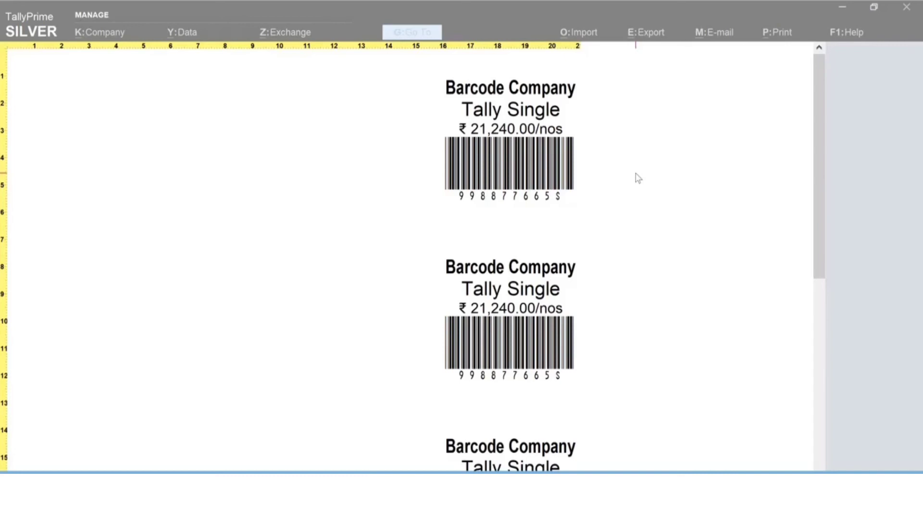
pyautogui.hotkey('alt', 'z')
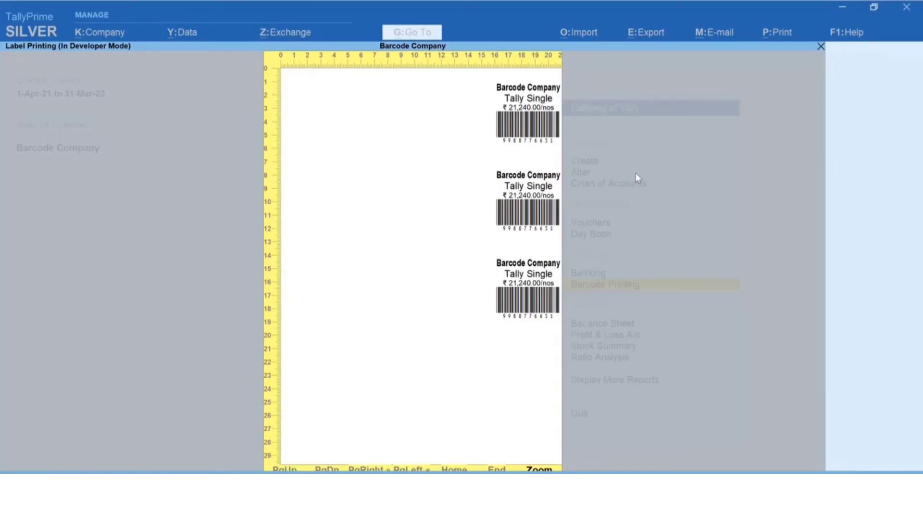
pyautogui.press('Escape')
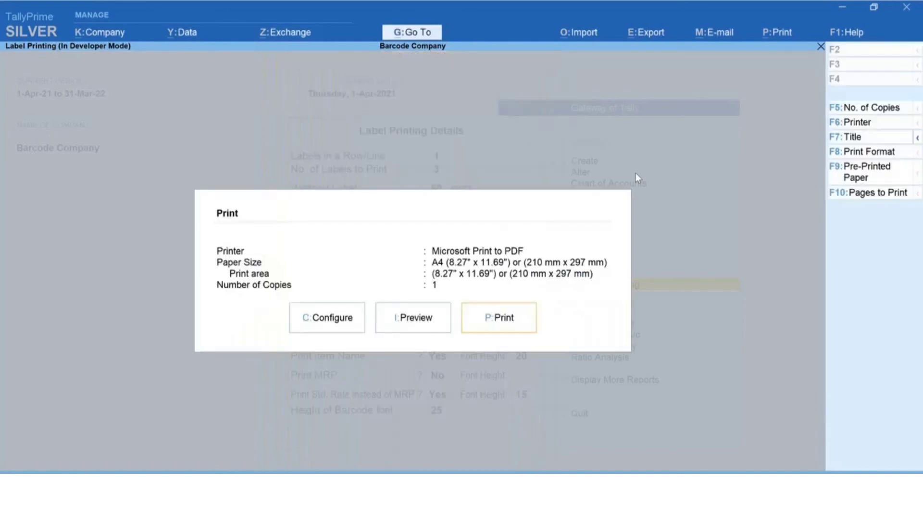
pyautogui.press('Escape')
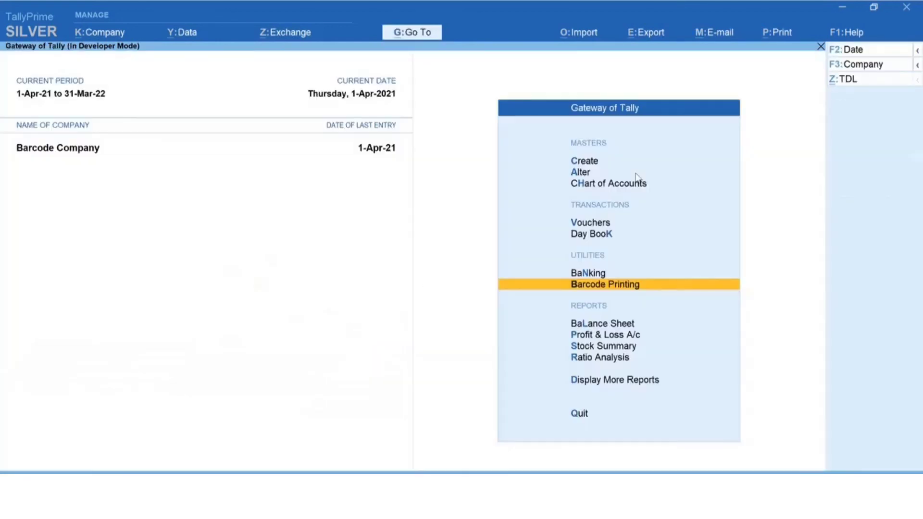